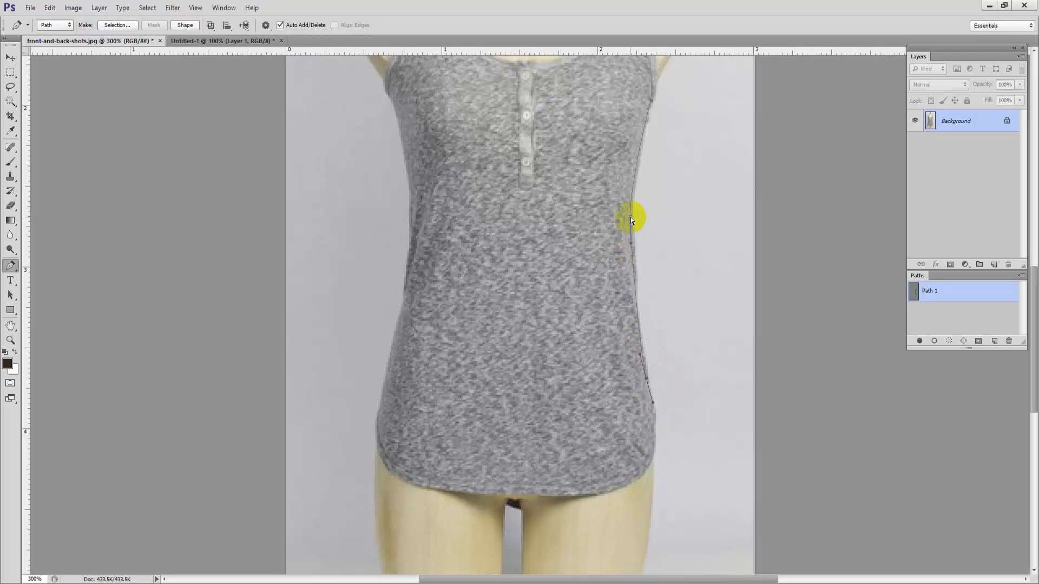
- Continue the Pen path down the top's right side, around the curved hem and up its left side
{"action": "left_click", "coordinate": [632, 216]}
{"action": "left_click", "coordinate": [652, 402]}
{"action": "left_click", "coordinate": [653, 430]}
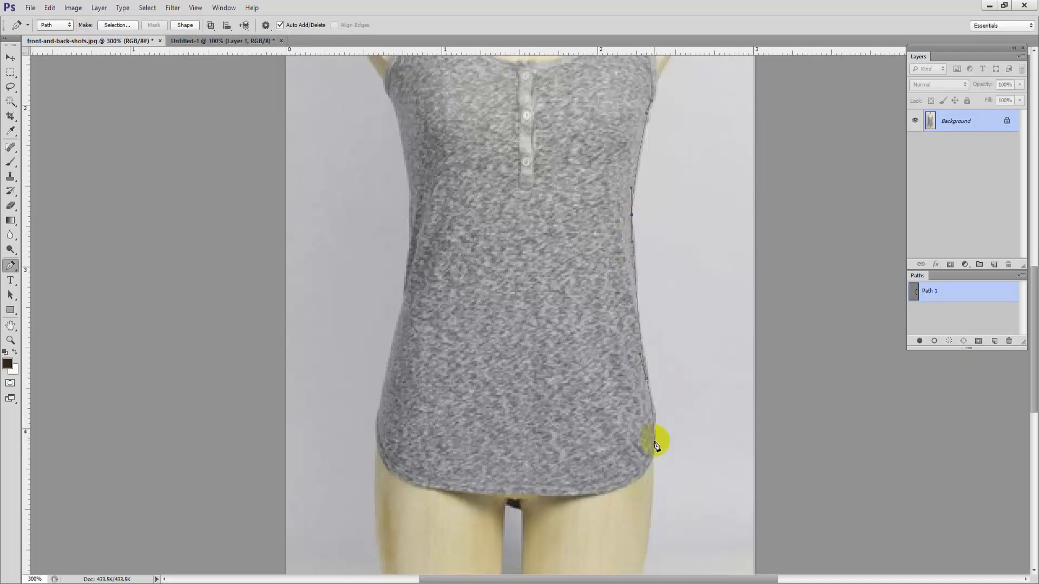
{"action": "left_click", "coordinate": [652, 467]}
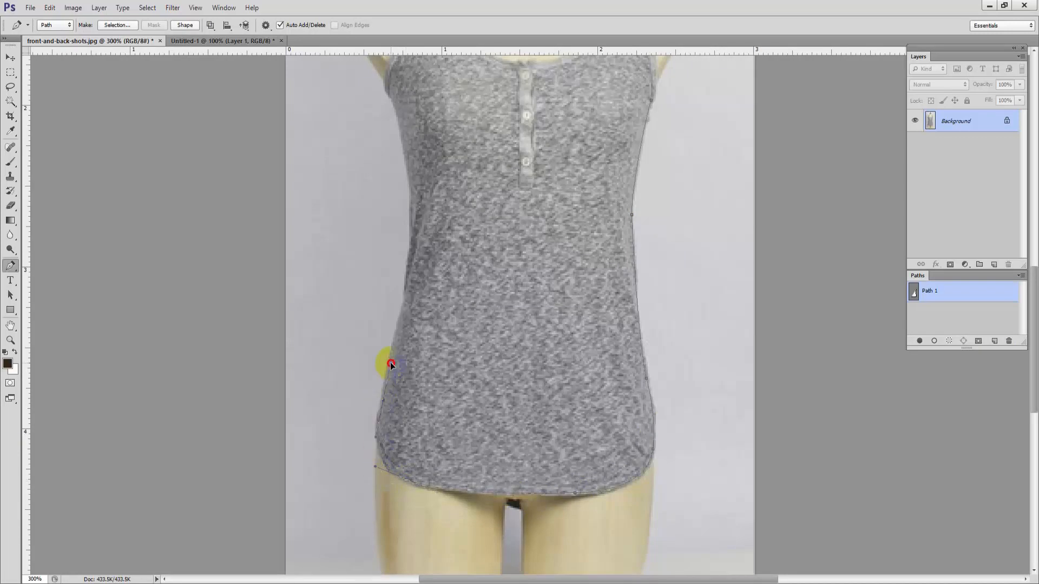
{"action": "left_click", "coordinate": [407, 288]}
{"action": "left_click", "coordinate": [396, 108], "text": "ctrl"}
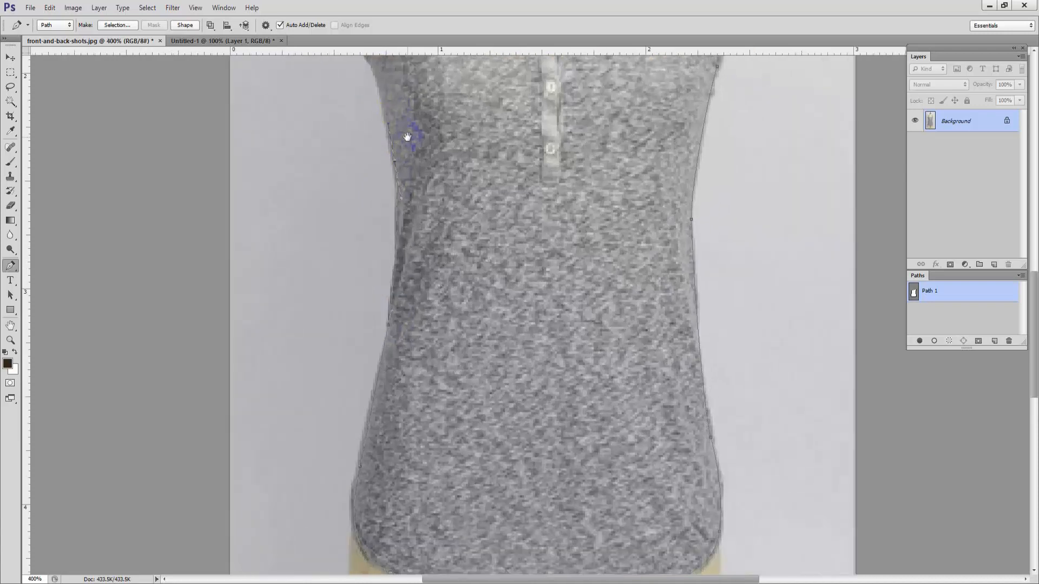
- Extend the path around the left armhole and across the top of the left shoulder strap
{"action": "left_click_drag", "start_coordinate": [409, 135], "coordinate": [542, 404]}
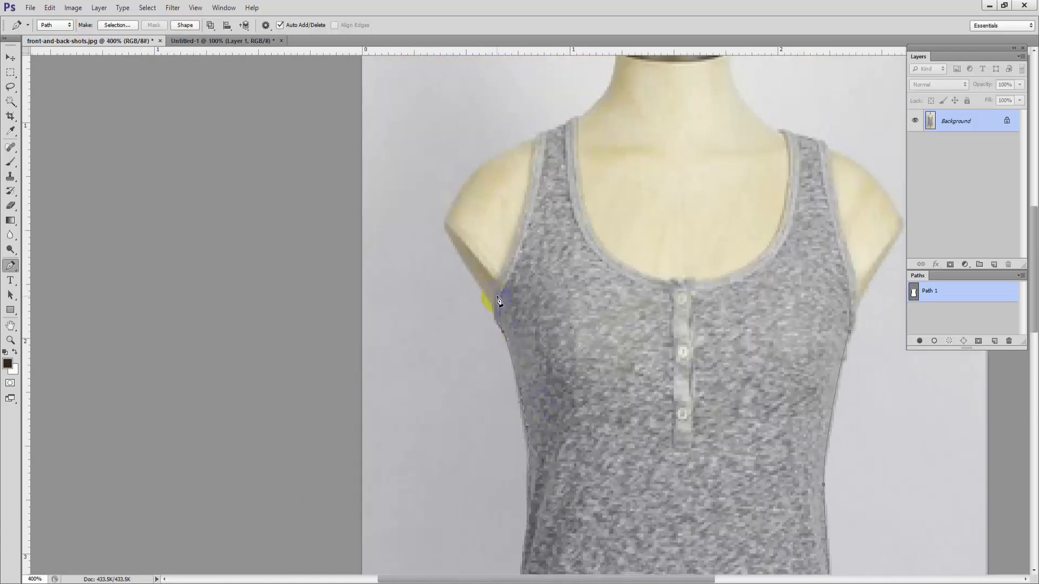
{"action": "left_click_drag", "start_coordinate": [509, 236], "coordinate": [482, 394]}
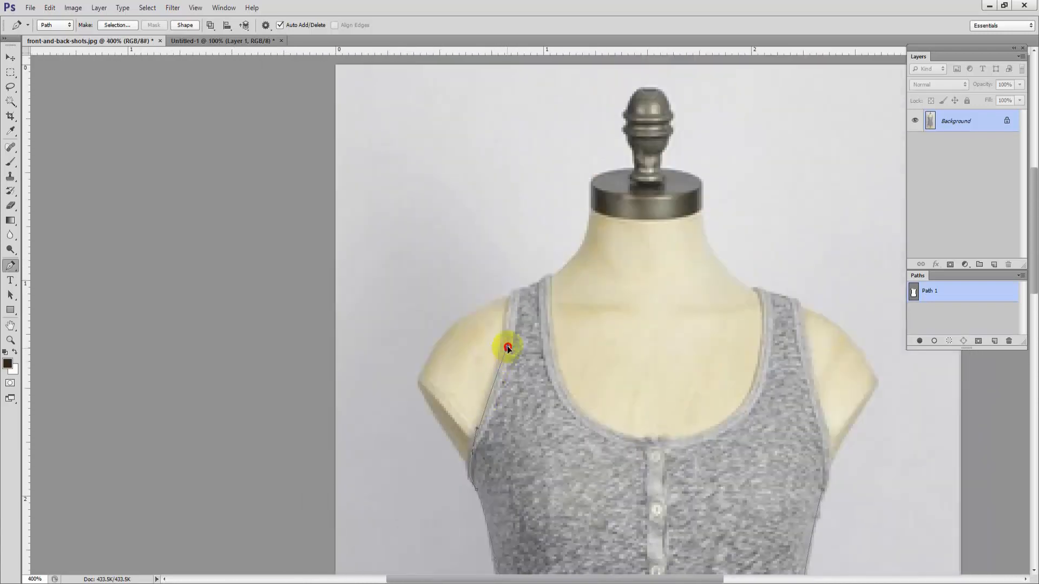
{"action": "left_click_drag", "start_coordinate": [507, 348], "coordinate": [517, 291]}
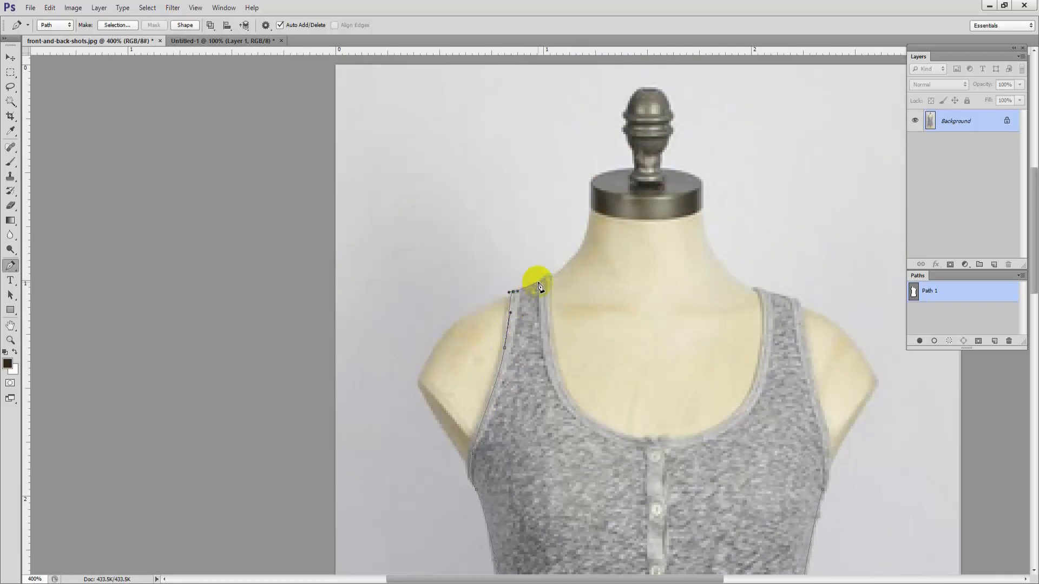
{"action": "left_click", "coordinate": [545, 278]}
{"action": "left_click", "coordinate": [551, 277]}
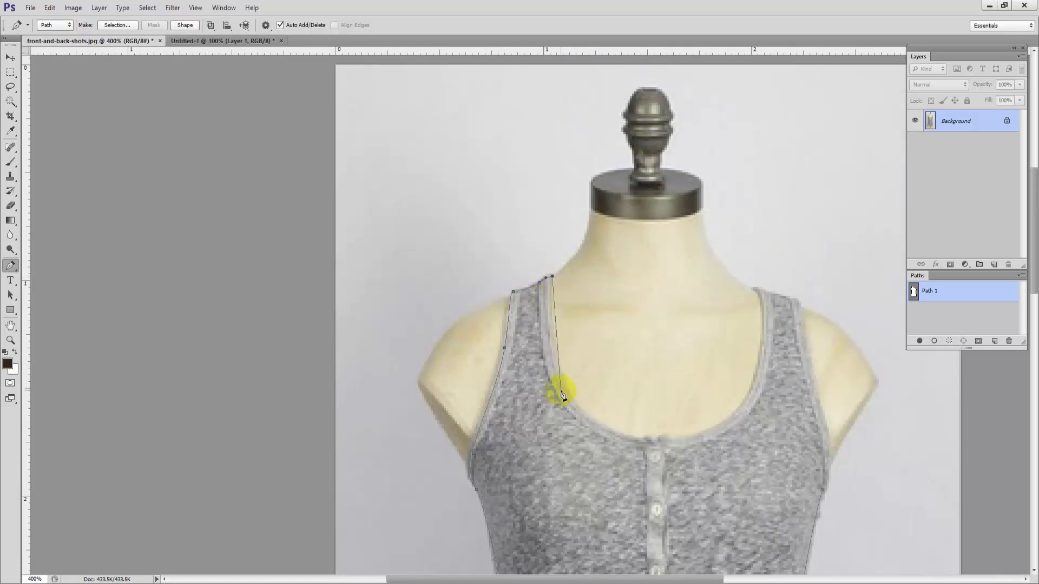
- Trace the scooped front neckline from the left strap to the top of the right strap with curved anchor points
{"action": "left_click_drag", "start_coordinate": [567, 391], "coordinate": [589, 433]}
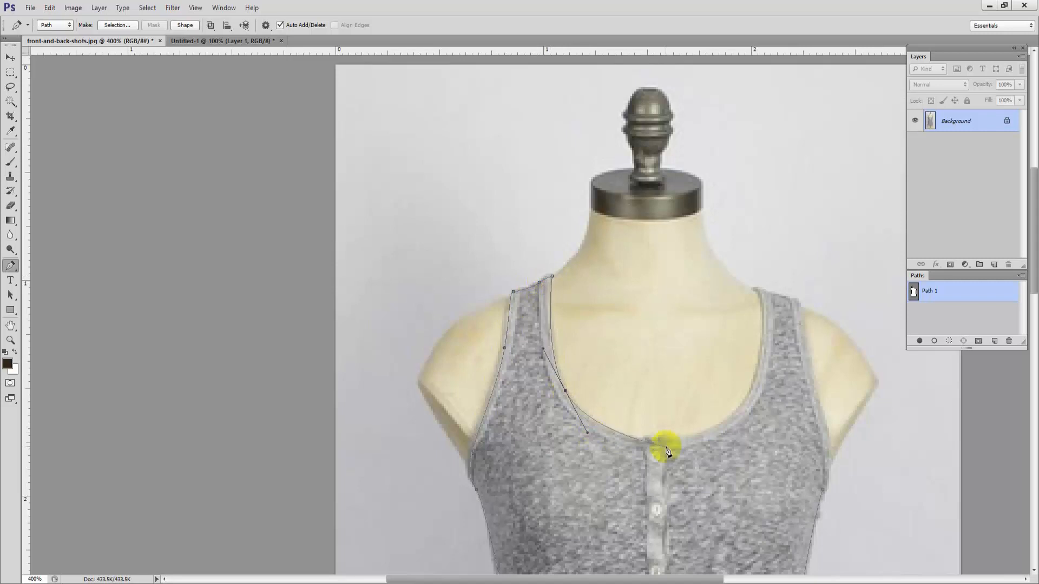
{"action": "left_click_drag", "start_coordinate": [666, 443], "coordinate": [704, 441]}
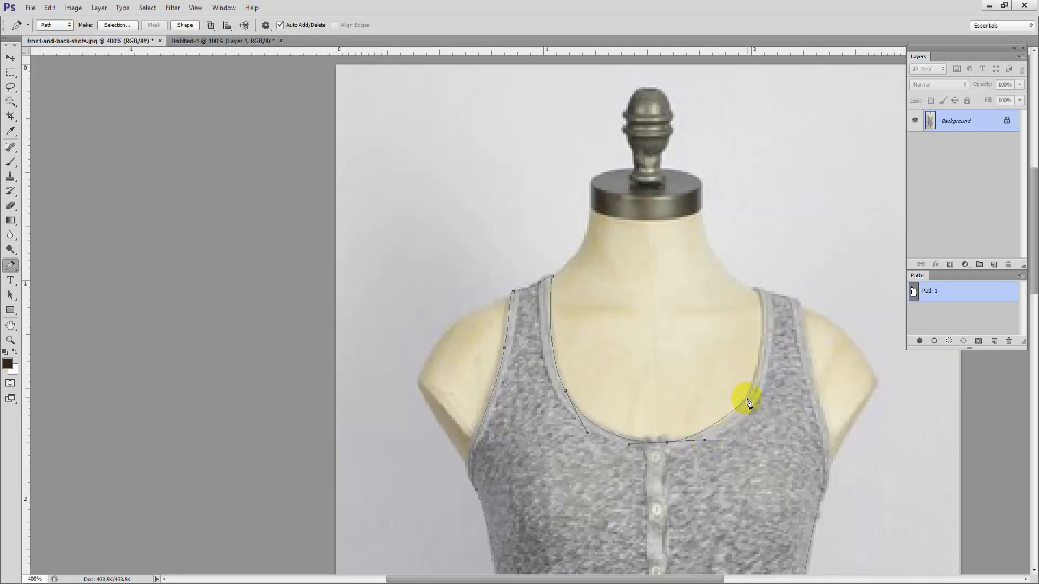
{"action": "left_click_drag", "start_coordinate": [753, 390], "coordinate": [765, 365]}
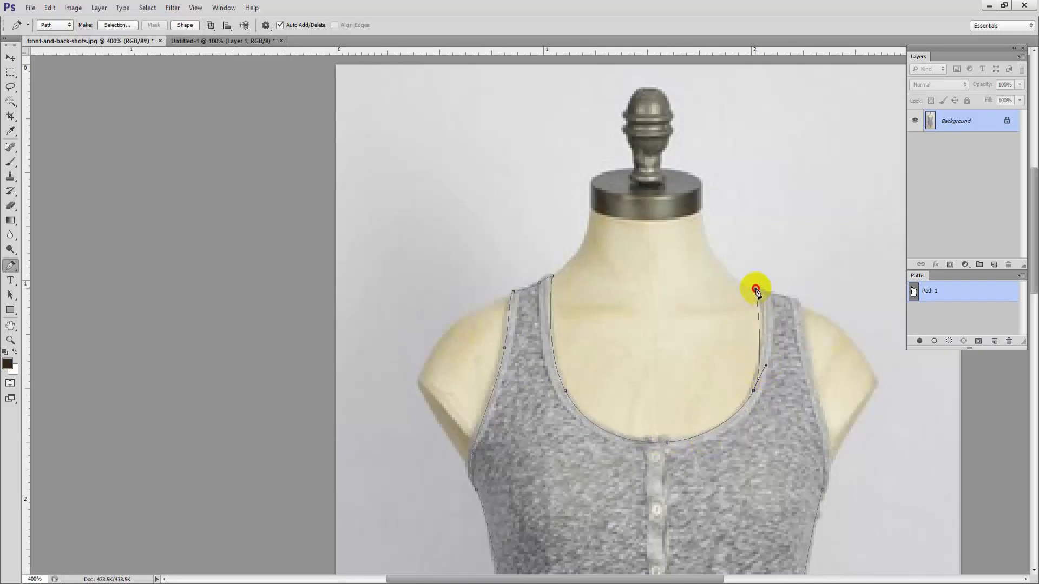
{"action": "left_click_drag", "start_coordinate": [755, 290], "coordinate": [741, 235]}
- Trace the right strap's top and the right armhole, then close the path around the tank top
{"action": "left_click", "coordinate": [797, 302]}
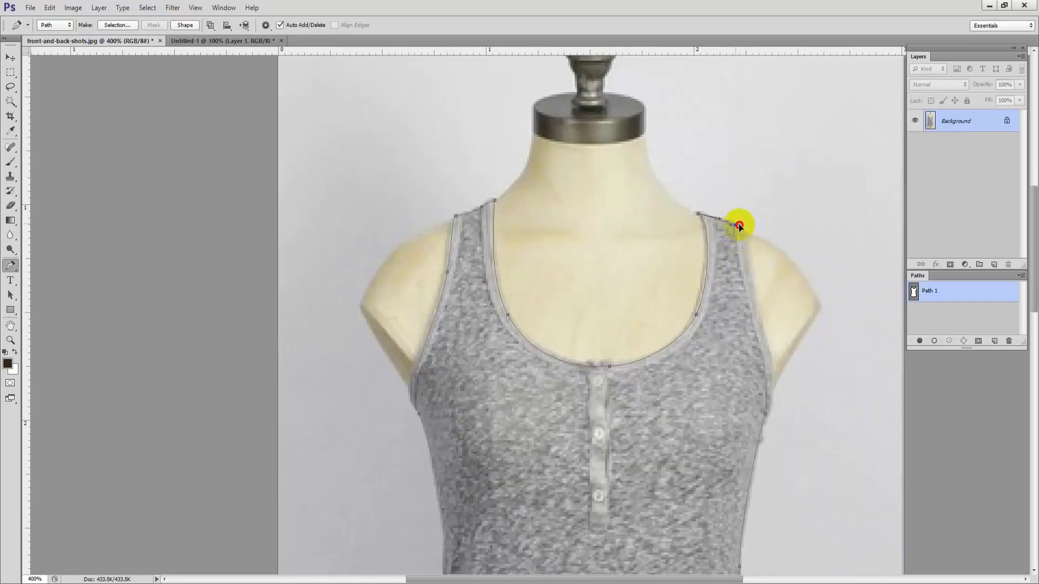
{"action": "left_click_drag", "start_coordinate": [741, 227], "coordinate": [775, 373]}
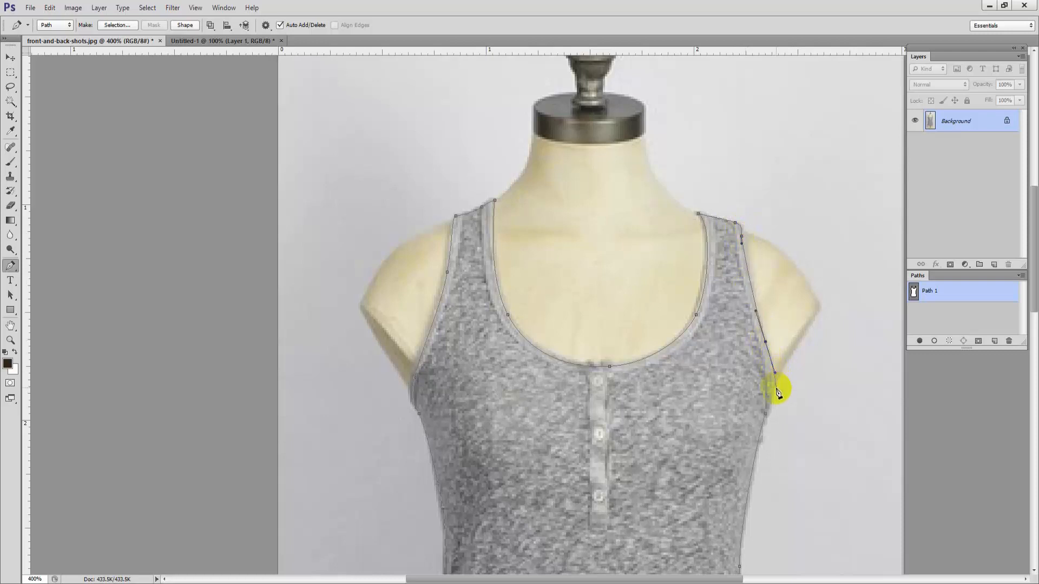
{"action": "left_click", "coordinate": [760, 424]}
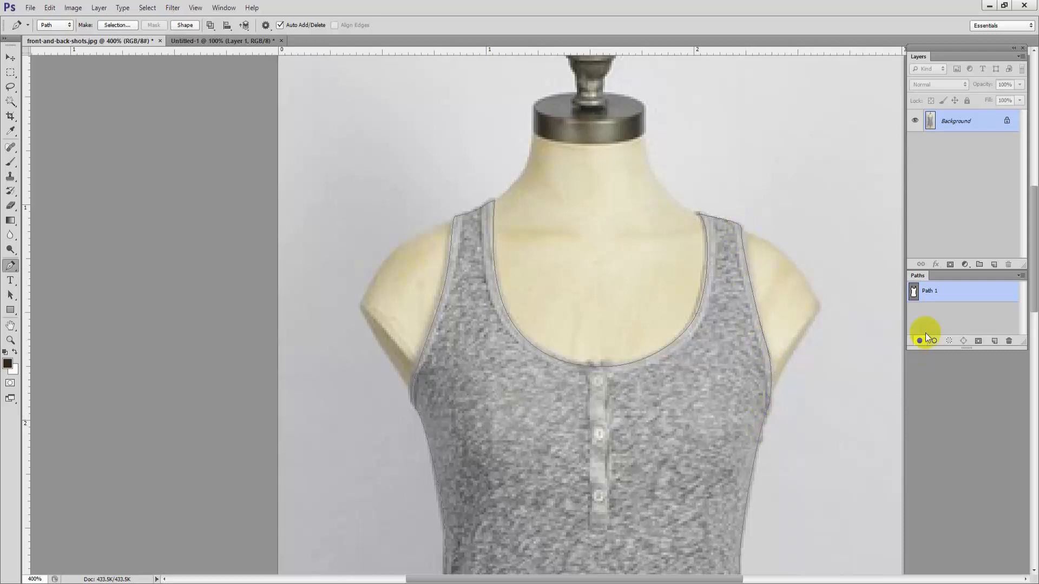
- Load Path 1 as a selection and feather it by 0.3 pixels
{"action": "left_click", "coordinate": [914, 292], "text": "ctrl"}
{"action": "key", "text": "shift+F6"}
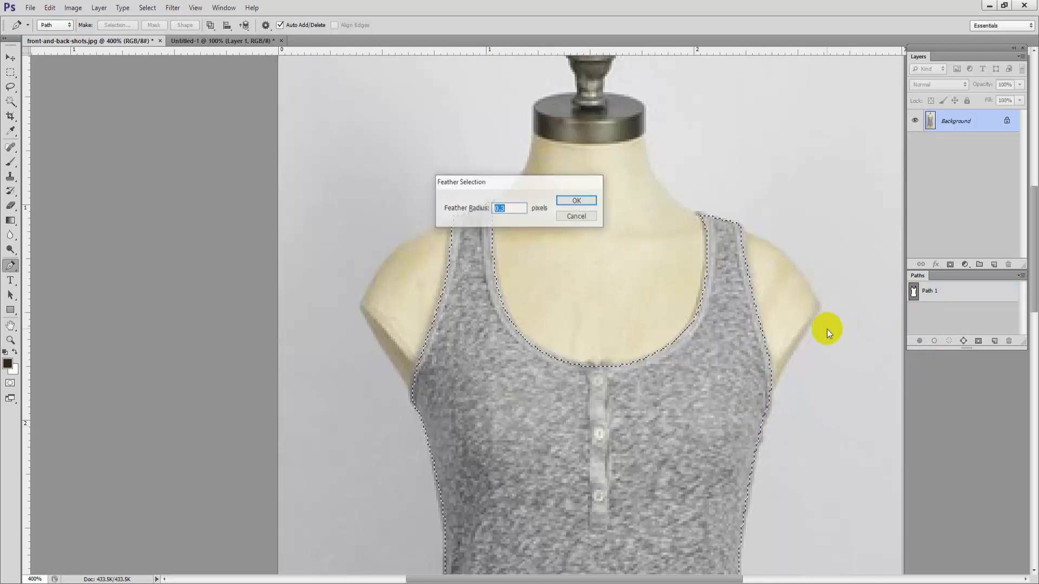
{"action": "key", "text": "Return"}
- Copy the selected tank top to its own layer and add a white-filled layer beneath it
{"action": "key", "text": "ctrl+j"}
{"action": "left_click", "coordinate": [994, 264], "text": "ctrl"}
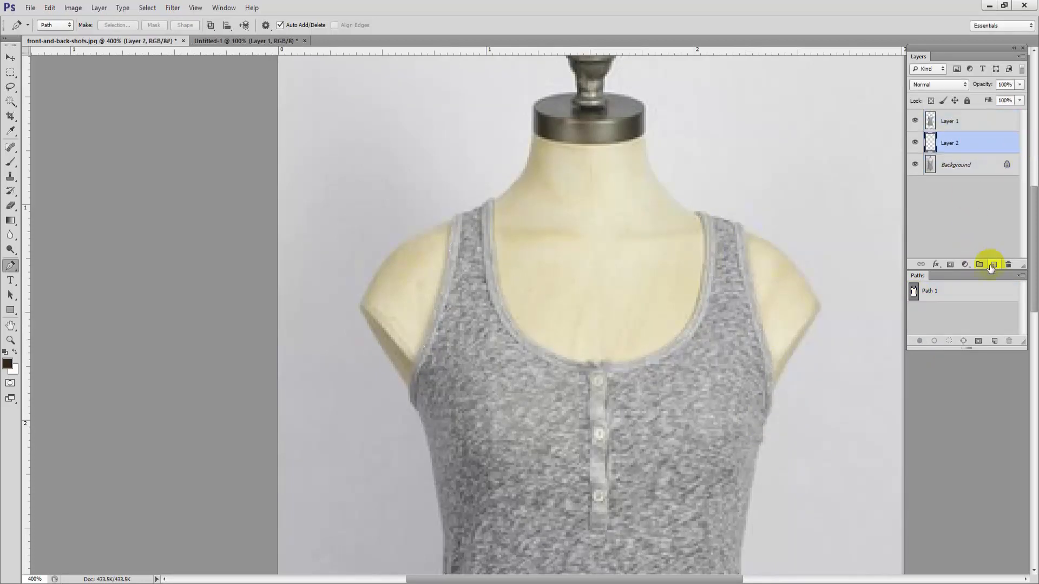
{"action": "key", "text": "ctrl+BackSpace"}
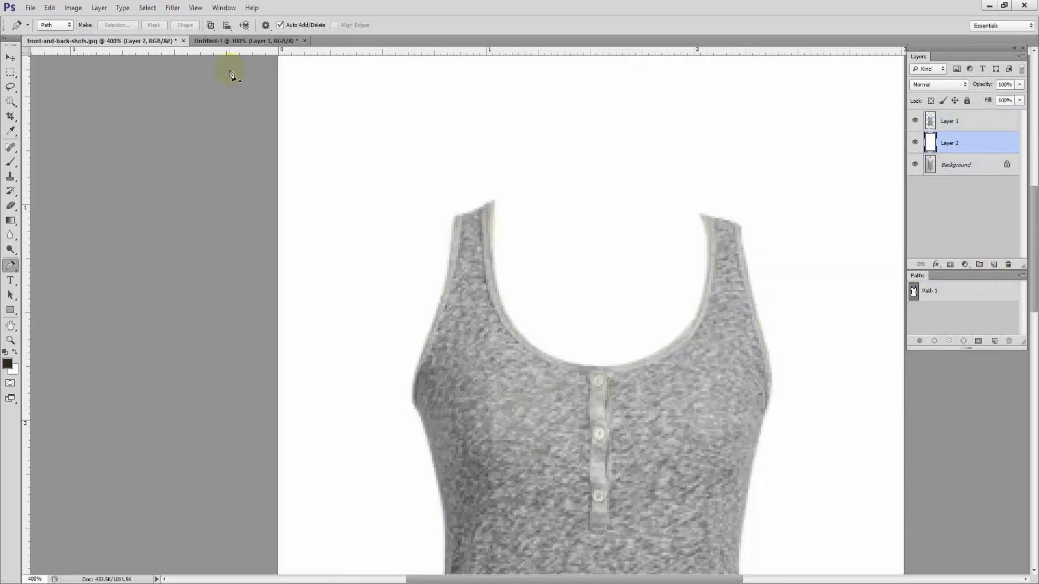
- Copy a rectangle around the upper back of the Untitled-1 shirt and paste it above Layer 2 in front-and-back-shots.jpg
{"action": "left_click", "coordinate": [231, 41]}
{"action": "key", "text": "m"}
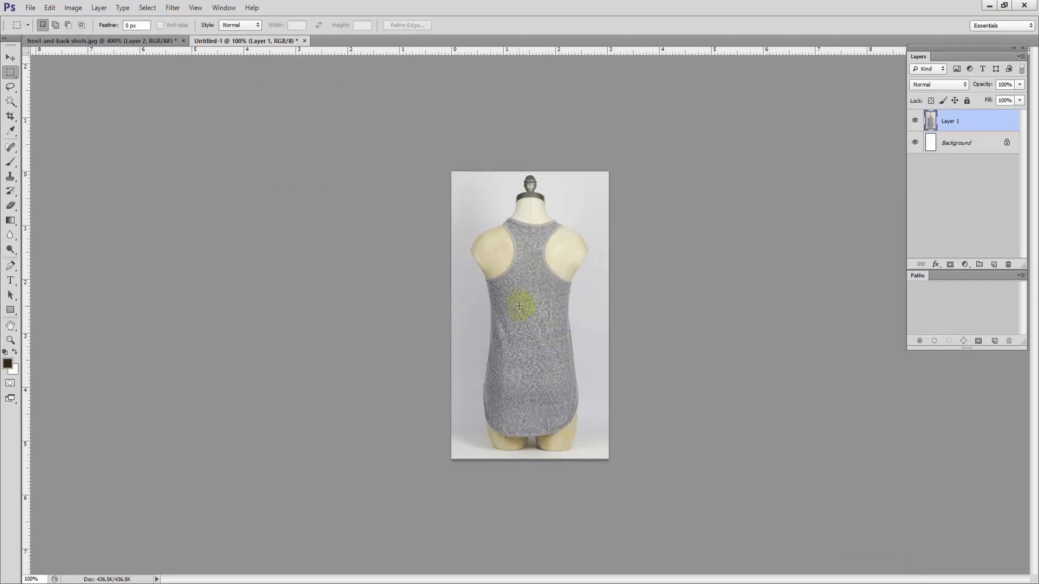
{"action": "left_click_drag", "start_coordinate": [480, 211], "coordinate": [578, 302]}
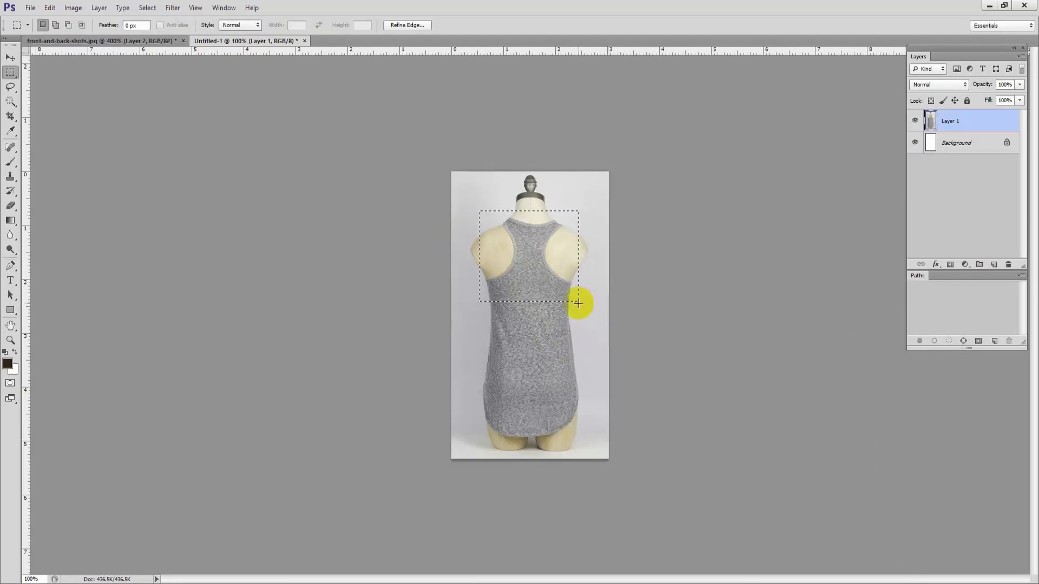
{"action": "left_click", "coordinate": [146, 41]}
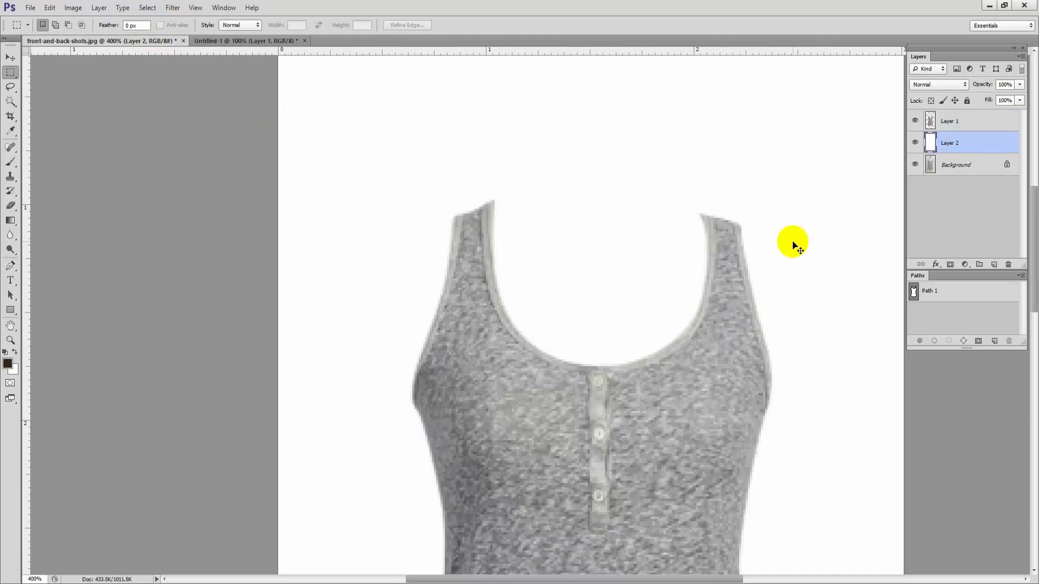
{"action": "key", "text": "ctrl+v"}
- Move the pasted back piece behind the front neckline and warp its upper-left corner outward to meet the left strap
{"action": "key", "text": "ctrl+t"}
{"action": "left_click_drag", "start_coordinate": [590, 295], "coordinate": [652, 329]}
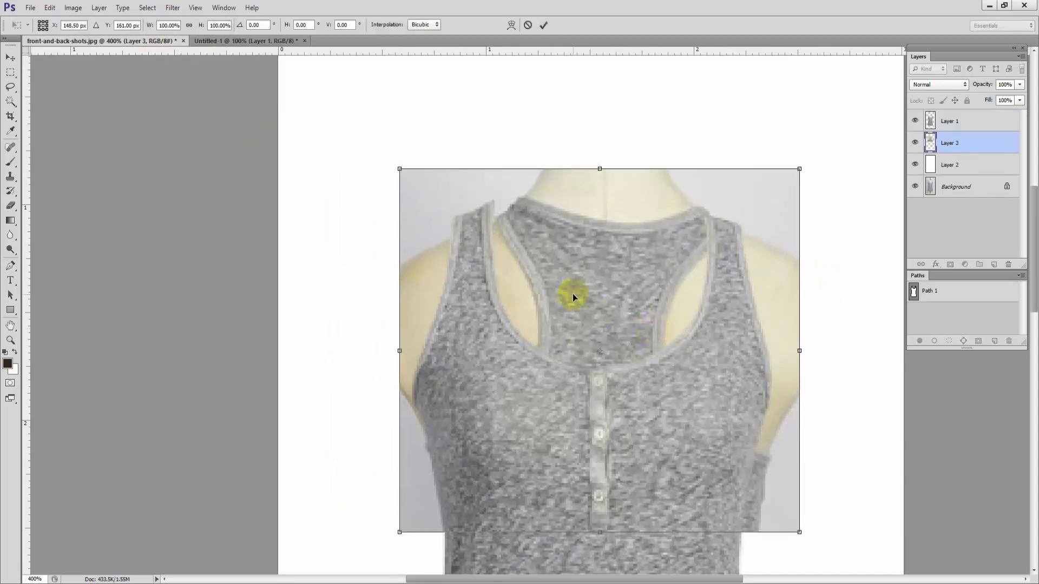
{"action": "right_click", "coordinate": [434, 215]}
{"action": "left_click", "coordinate": [482, 296]}
{"action": "left_click_drag", "start_coordinate": [422, 175], "coordinate": [398, 173]}
{"action": "left_click_drag", "start_coordinate": [522, 400], "coordinate": [518, 400]}
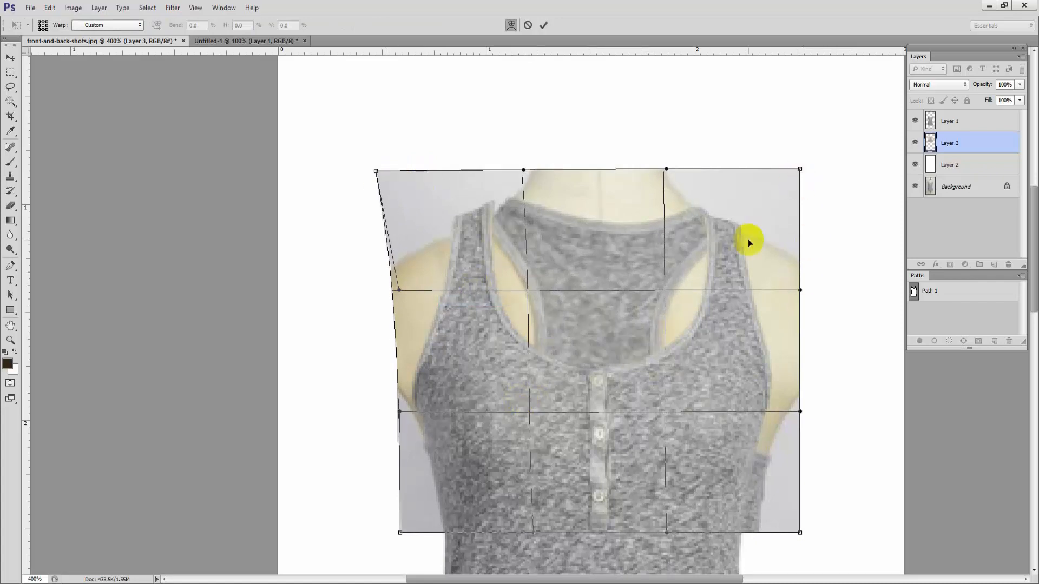
{"action": "key", "text": "Return"}
- Enlarge the back piece to about 110% width and 109% height and shift it to fit the neck opening
{"action": "key", "text": "ctrl+t"}
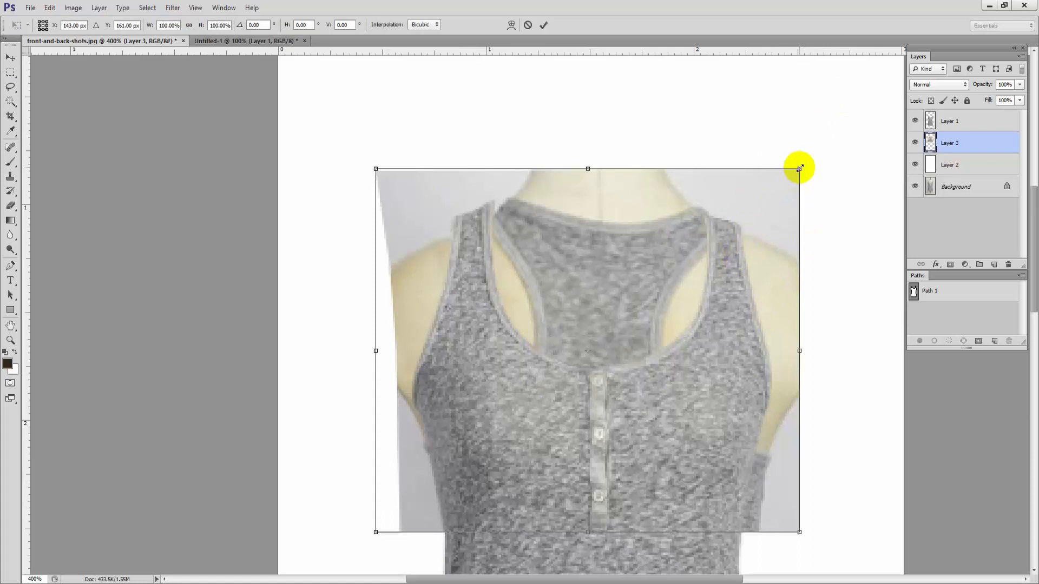
{"action": "left_click_drag", "start_coordinate": [799, 169], "coordinate": [821, 151]}
{"action": "mouse_move", "coordinate": [582, 267]}
{"action": "left_mouse_down"}
{"action": "mouse_move", "coordinate": [584, 283]}
{"action": "mouse_move", "coordinate": [576, 282]}
{"action": "left_mouse_up"}
- Warp the back piece's upper corners outward, lowering the right one, so its collar meets both front straps
{"action": "right_click", "coordinate": [734, 220]}
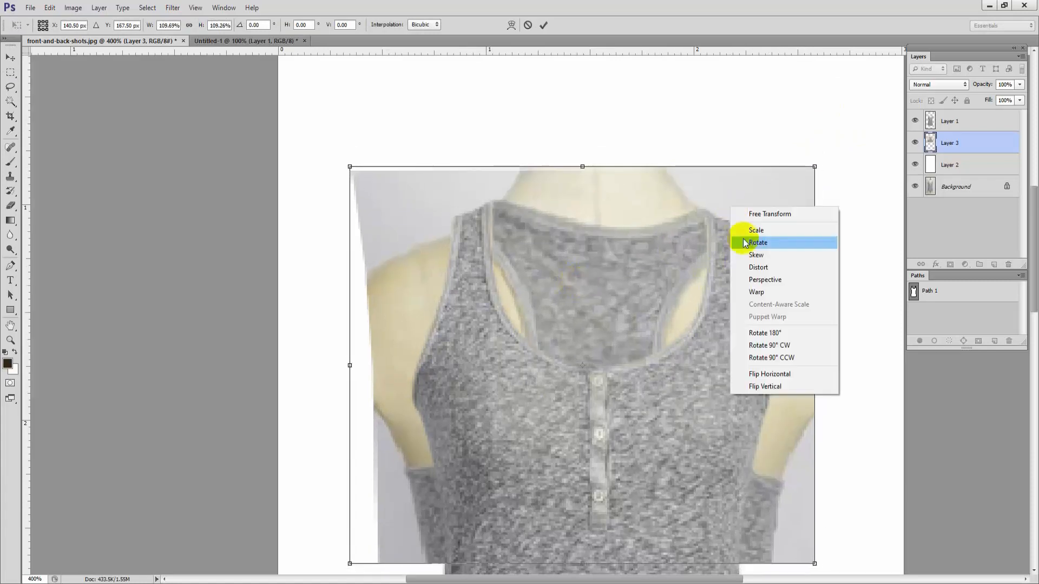
{"action": "left_click", "coordinate": [747, 288]}
{"action": "left_click_drag", "start_coordinate": [815, 167], "coordinate": [826, 183]}
{"action": "left_click_drag", "start_coordinate": [352, 174], "coordinate": [339, 175]}
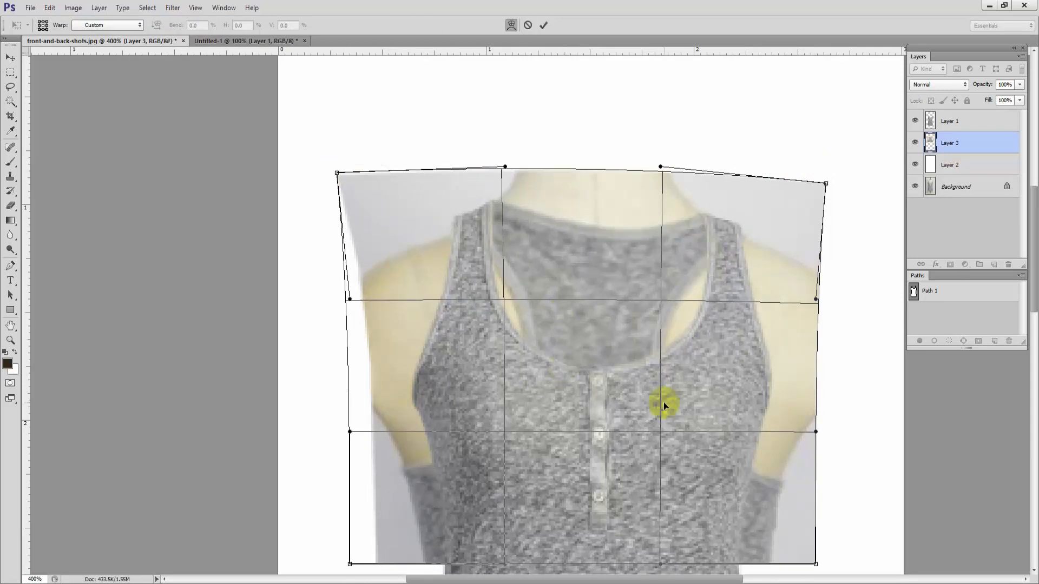
{"action": "left_click_drag", "start_coordinate": [825, 183], "coordinate": [826, 191]}
{"action": "key", "text": "Return"}
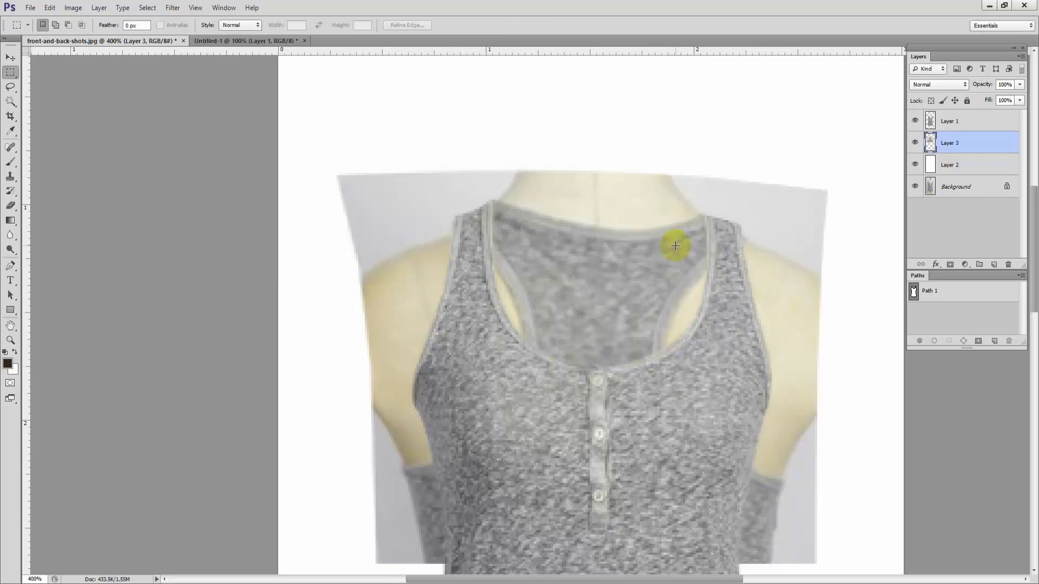
- Delete the parts of the back piece that stick out on both sides of the front top
{"action": "left_click", "coordinate": [482, 353], "text": "alt"}
{"action": "left_click_drag", "start_coordinate": [336, 196], "coordinate": [471, 576]}
{"action": "left_click_drag", "start_coordinate": [788, 118], "coordinate": [676, 457]}
{"action": "key", "text": "Delete"}
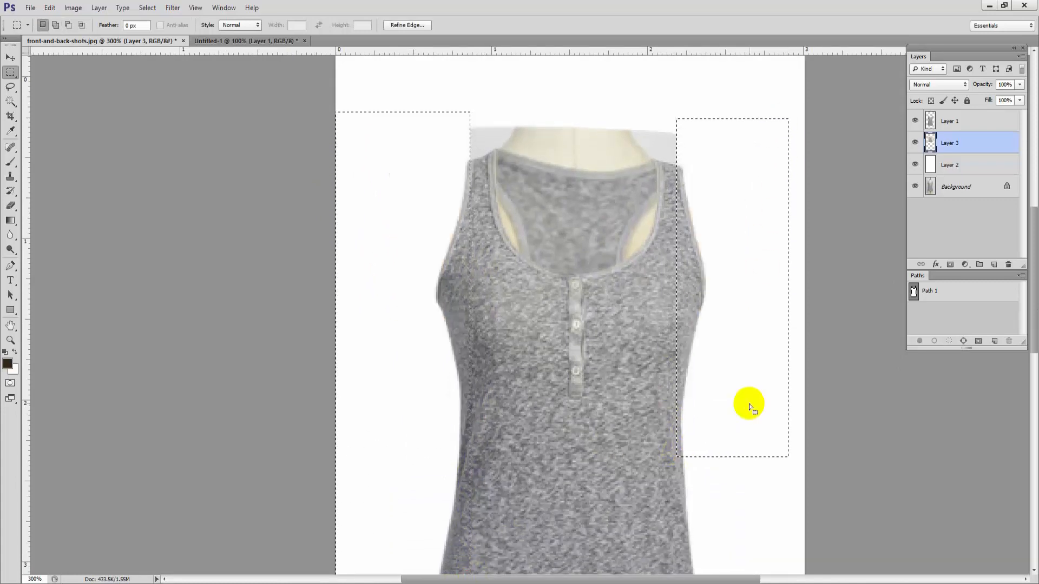
{"action": "key", "text": "ctrl+d"}
- Draw a new Pen path over the left strap, along the back collar's upper edge and across the right strap
{"action": "left_click", "coordinate": [492, 178], "text": "ctrl"}
{"action": "left_click", "coordinate": [493, 178], "text": "ctrl"}
{"action": "left_click_drag", "start_coordinate": [463, 221], "coordinate": [481, 391]}
{"action": "key", "text": "p"}
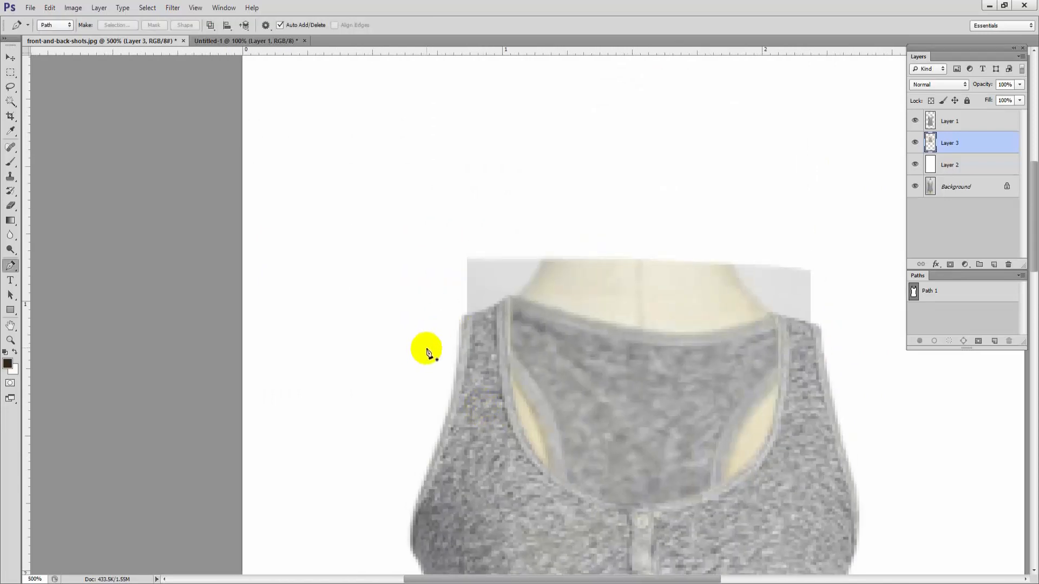
{"action": "left_click_drag", "start_coordinate": [457, 335], "coordinate": [521, 301]}
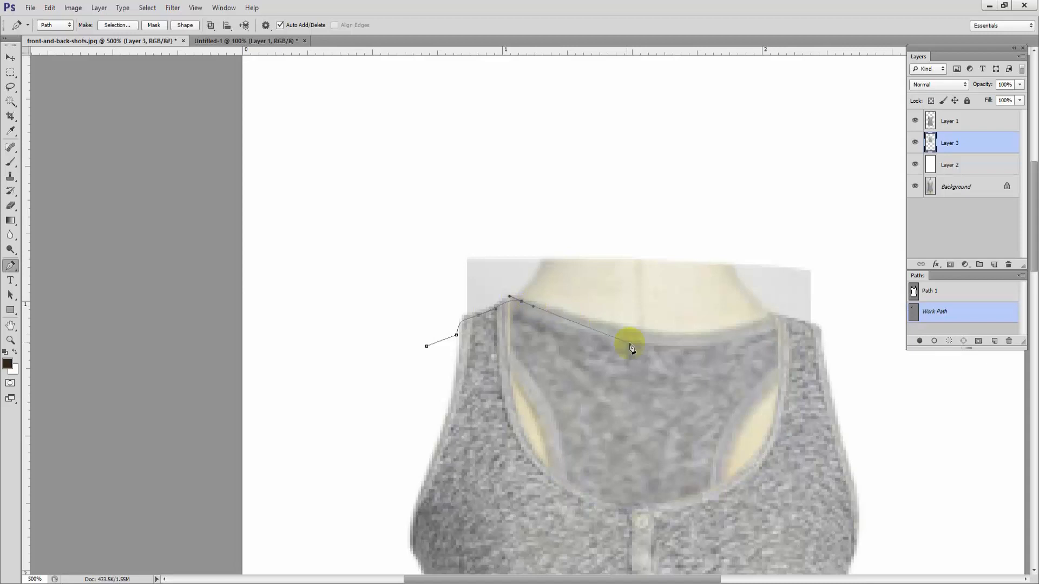
{"action": "left_click_drag", "start_coordinate": [659, 338], "coordinate": [713, 342]}
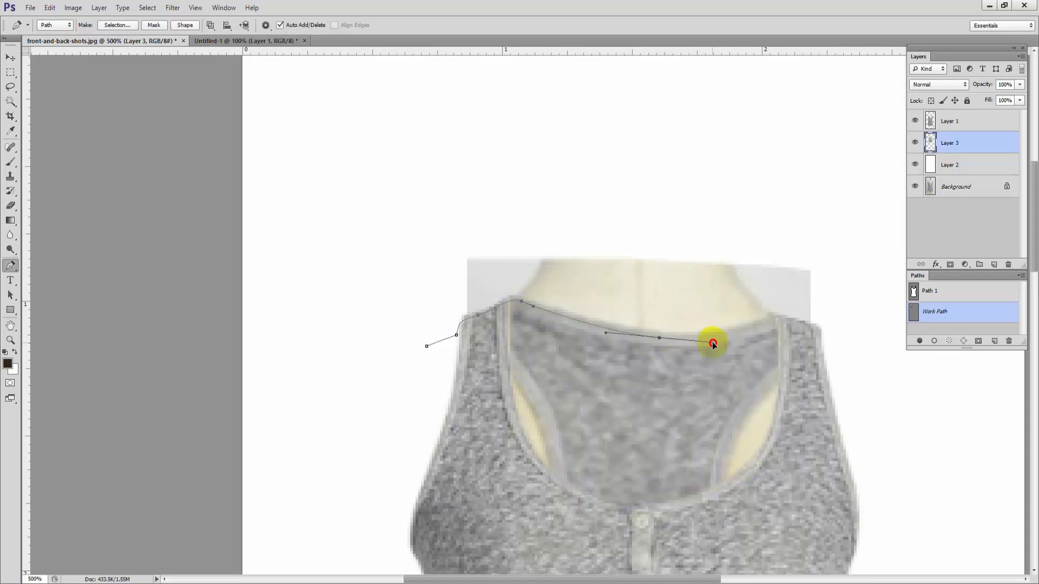
{"action": "left_click_drag", "start_coordinate": [770, 321], "coordinate": [754, 307]}
{"action": "left_click", "coordinate": [755, 314]}
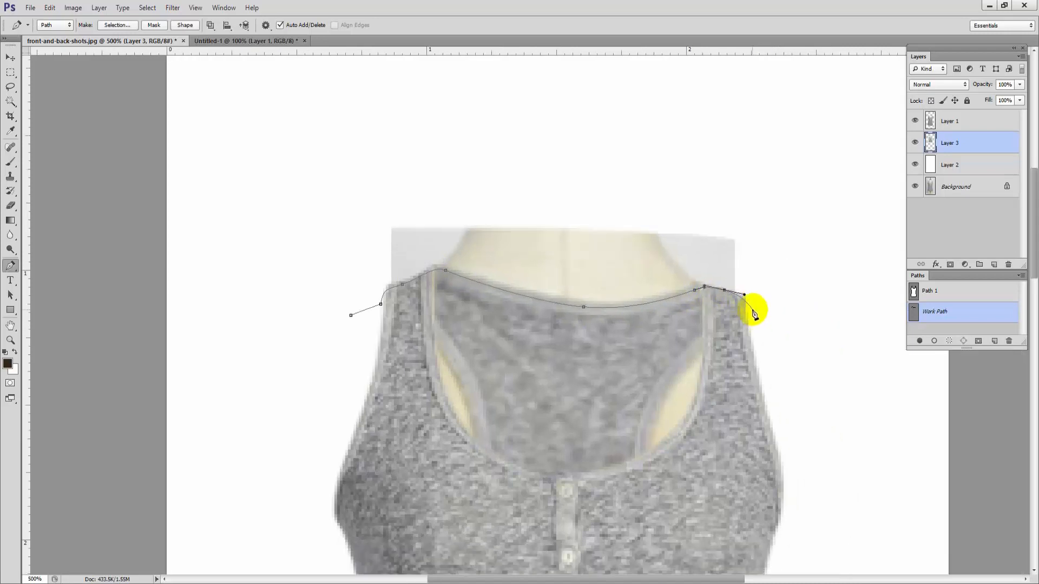
- Continue the path around the right shoulder and loop it above the neck back towards the left shoulder
{"action": "key", "text": "Down"}
{"action": "left_click_drag", "start_coordinate": [751, 313], "coordinate": [757, 333]}
{"action": "left_click_drag", "start_coordinate": [791, 306], "coordinate": [792, 287]}
{"action": "left_click_drag", "start_coordinate": [716, 178], "coordinate": [622, 171]}
{"action": "left_click_drag", "start_coordinate": [255, 186], "coordinate": [236, 199]}
{"action": "left_click_drag", "start_coordinate": [260, 296], "coordinate": [264, 304]}
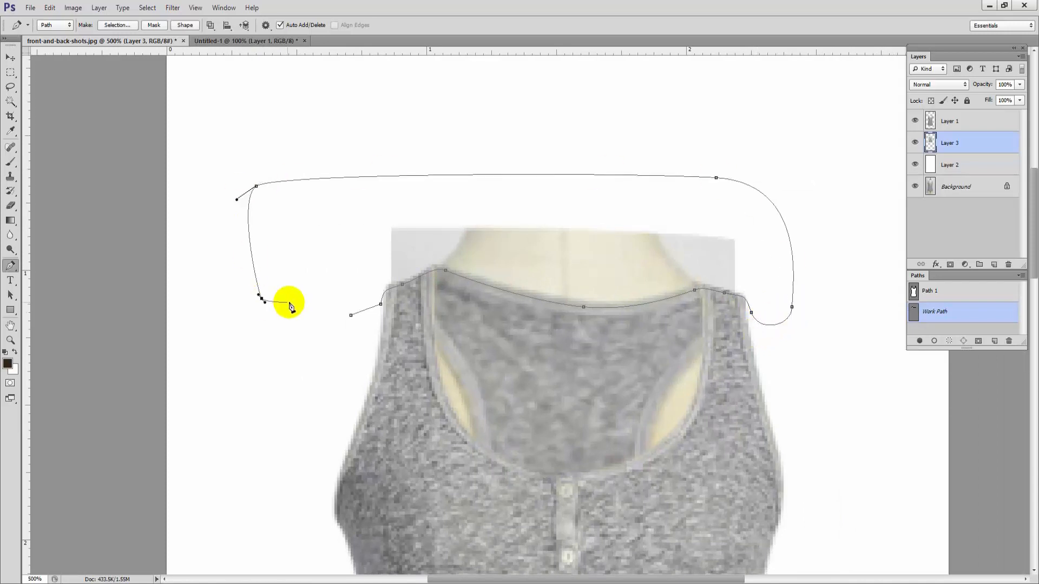
- Turn the path into a feathered selection, delete the mannequin neck area from Layer 3, deselect and make Layer 1 active
{"action": "key", "text": "ctrl+Return"}
{"action": "key", "text": "shift+F6"}
{"action": "key", "text": "Return"}
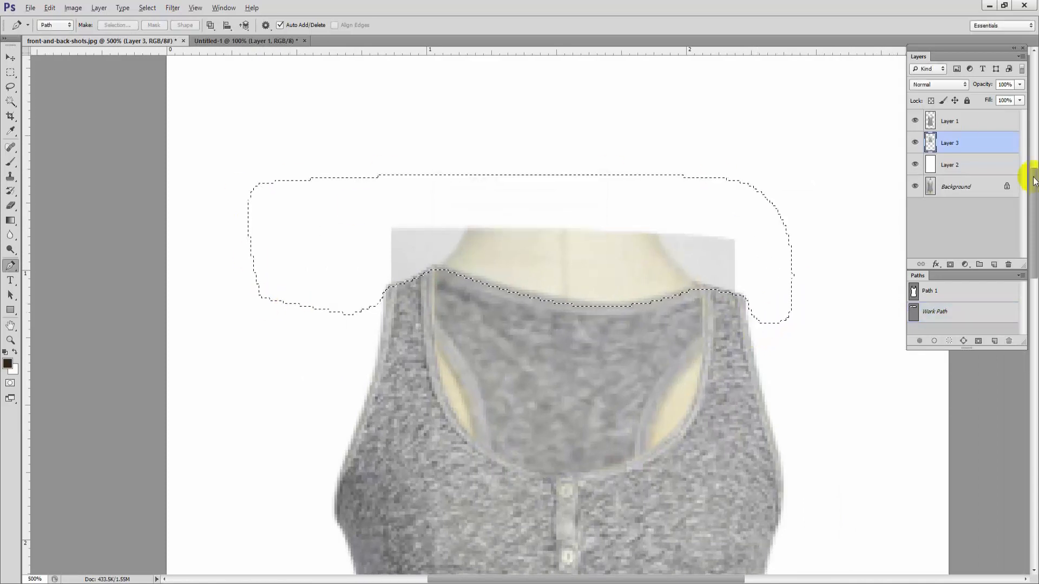
{"action": "key", "text": "Delete"}
{"action": "left_click", "coordinate": [949, 119]}
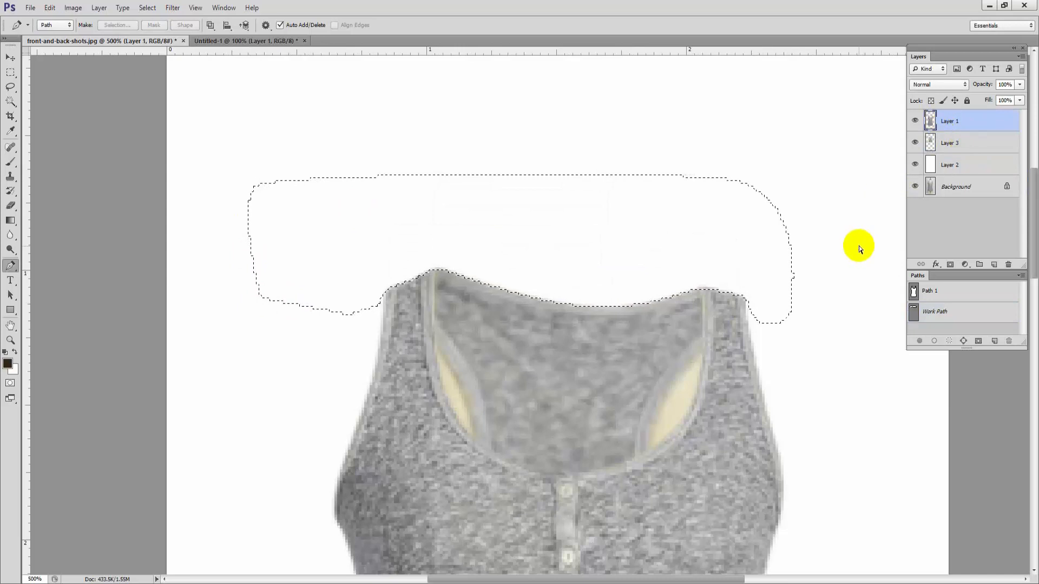
{"action": "key", "text": "ctrl+d"}
- Outline the skin-coloured gap between the right strap and the back piece with a closed curved path
{"action": "left_click", "coordinate": [702, 349]}
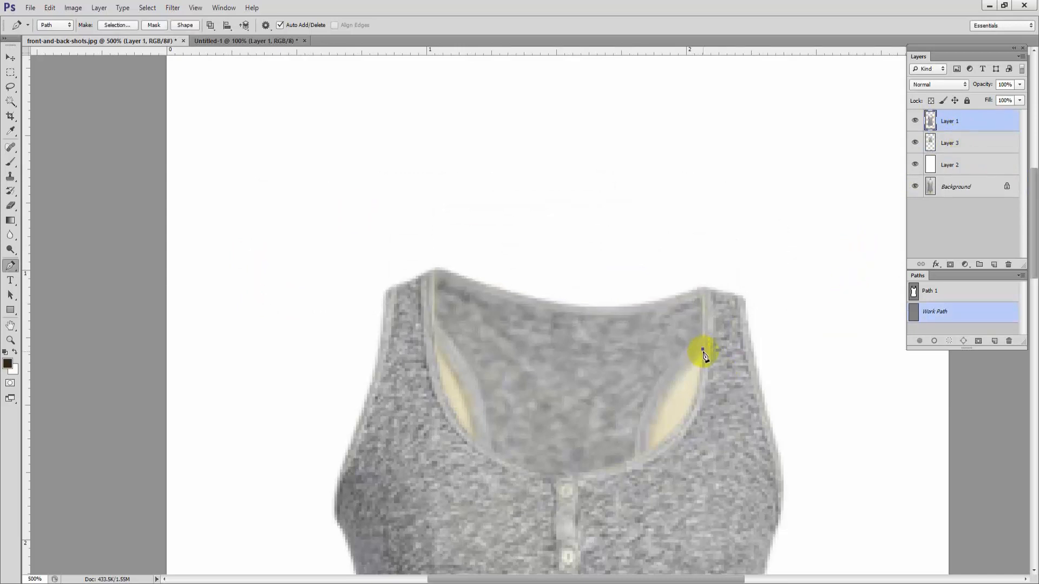
{"action": "left_click_drag", "start_coordinate": [648, 453], "coordinate": [651, 401]}
{"action": "left_click", "coordinate": [702, 349]}
{"action": "left_click", "coordinate": [716, 338], "text": "ctrl"}
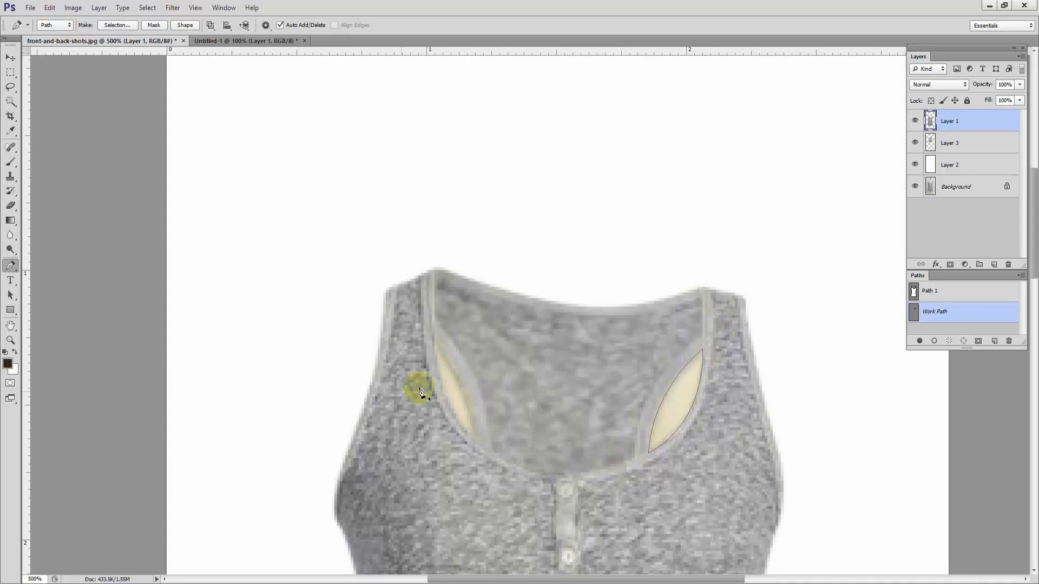
- Outline the skin-coloured gap between the left strap and the back piece with a closed curved path
{"action": "left_click", "coordinate": [434, 339]}
{"action": "left_click_drag", "start_coordinate": [472, 442], "coordinate": [436, 393]}
{"action": "left_click", "coordinate": [437, 339]}
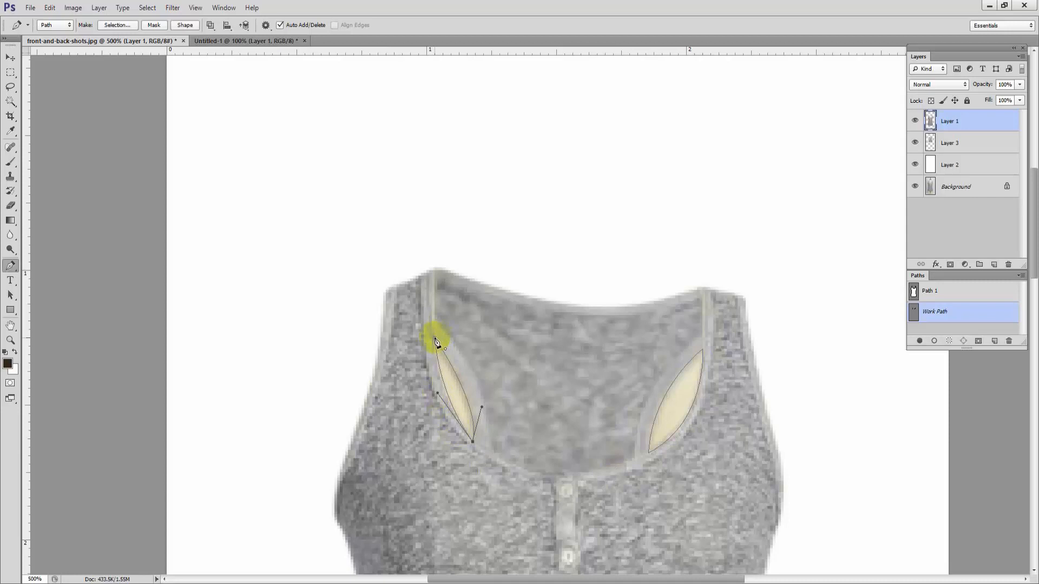
- Convert both gap paths into a feathered selection and delete the skin-coloured areas from Layer 3
{"action": "key", "text": "ctrl+Return"}
{"action": "key", "text": "shift+F6"}
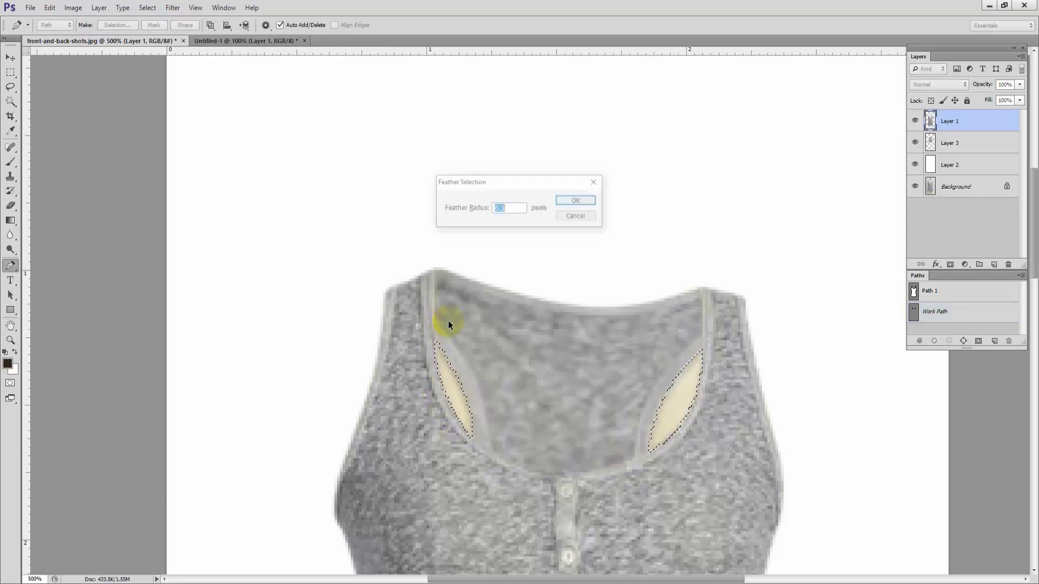
{"action": "key", "text": "Return"}
{"action": "left_click", "coordinate": [936, 141]}
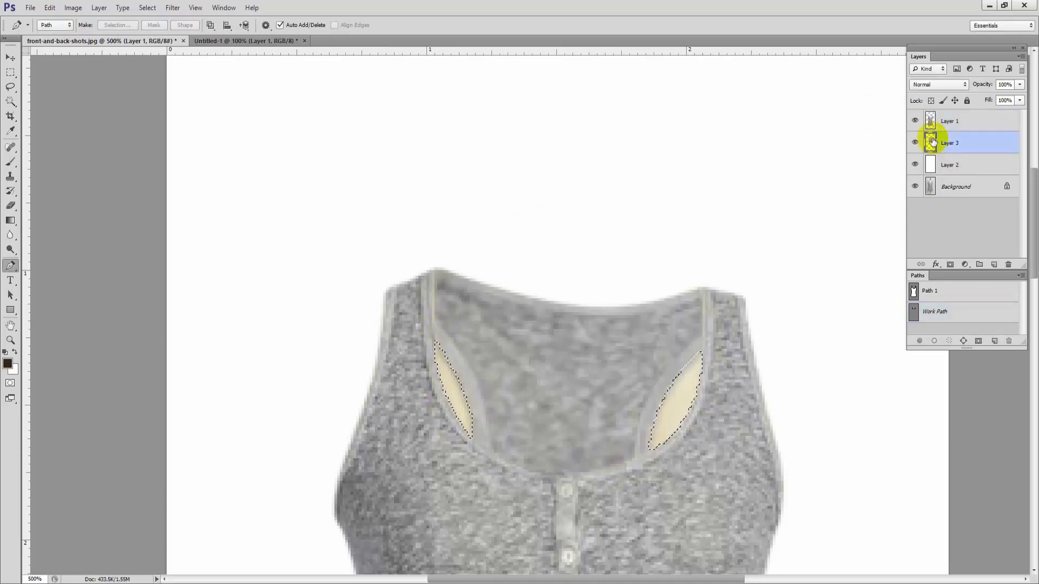
{"action": "key", "text": "Delete"}
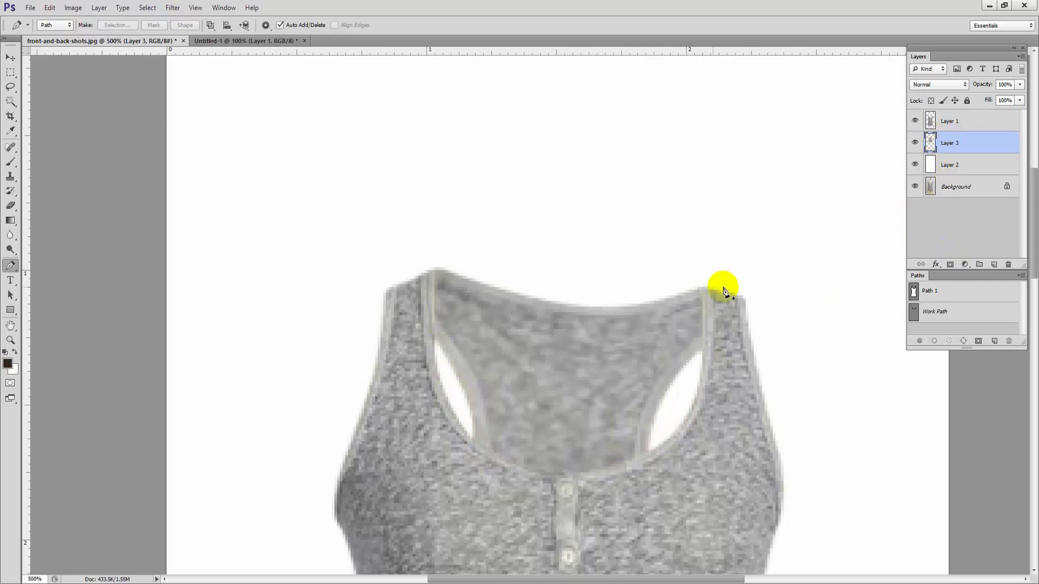
- On a new layer above Layer 3, paint soft black shadows within the garment outline along the inner straps and front neckline, and deselect
{"action": "left_click", "coordinate": [930, 142], "text": "ctrl"}
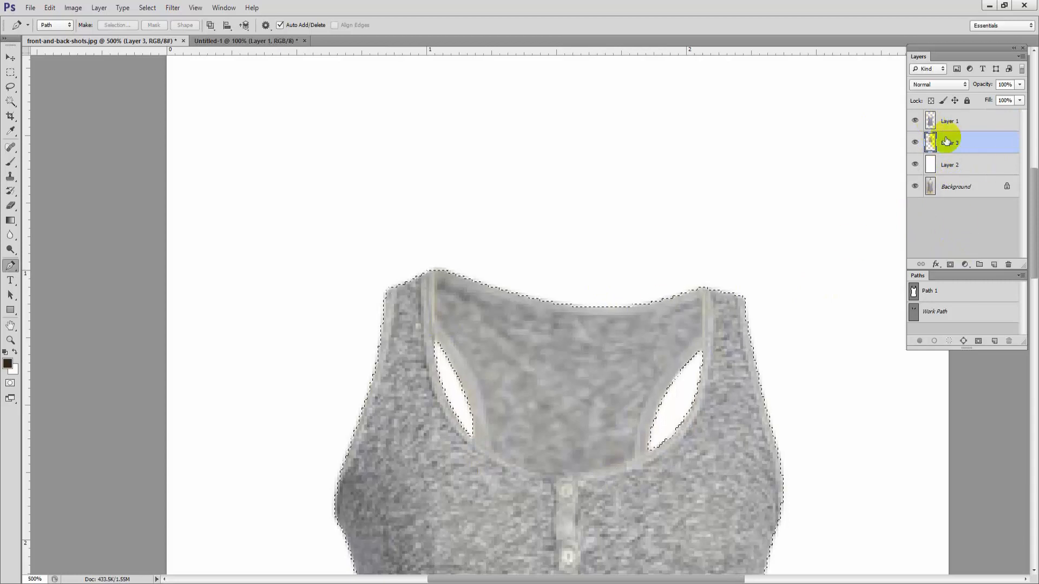
{"action": "left_click", "coordinate": [994, 264]}
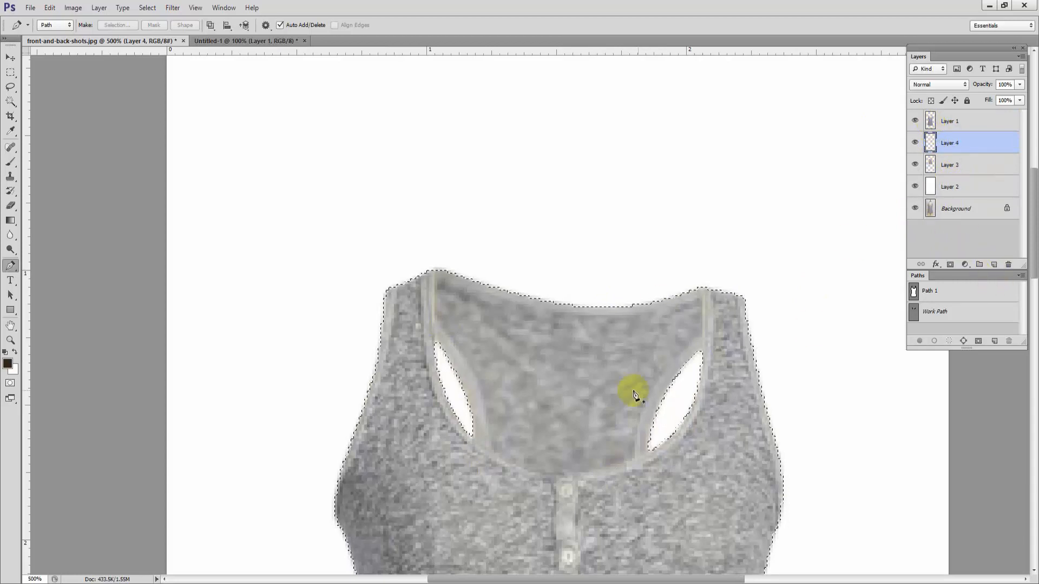
{"action": "key", "text": "b"}
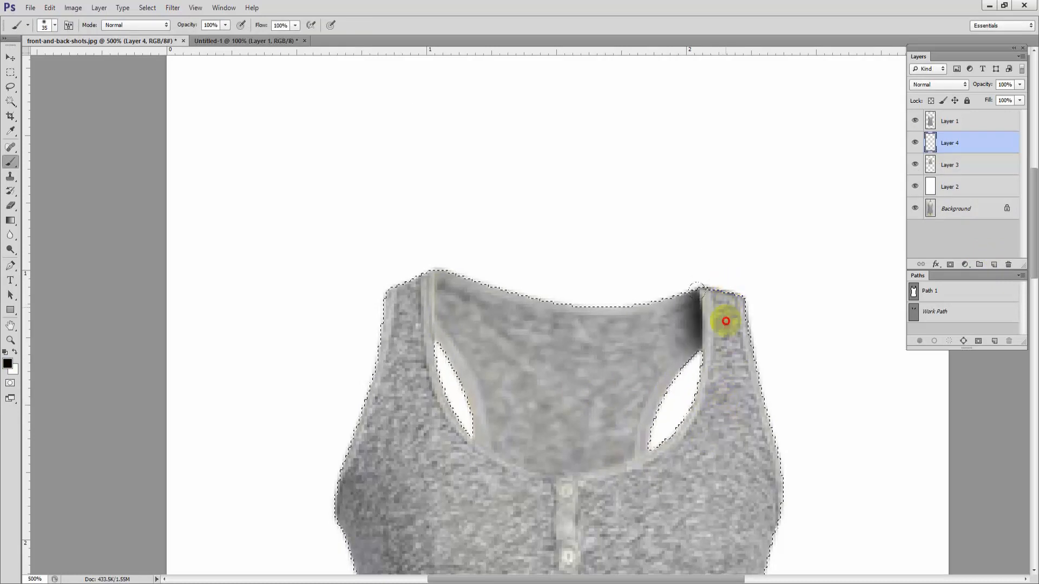
{"action": "mouse_move", "coordinate": [612, 446]}
{"action": "left_mouse_down"}
{"action": "mouse_move", "coordinate": [506, 465]}
{"action": "mouse_move", "coordinate": [408, 430]}
{"action": "left_mouse_up"}
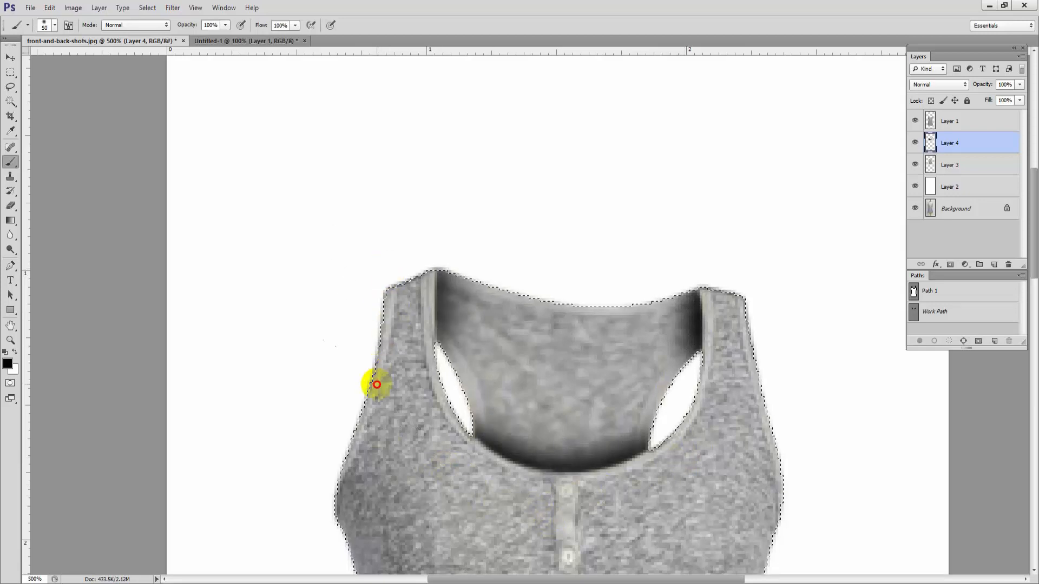
{"action": "mouse_move", "coordinate": [512, 510]}
{"action": "left_mouse_down"}
{"action": "mouse_move", "coordinate": [609, 528]}
{"action": "mouse_move", "coordinate": [676, 489]}
{"action": "left_mouse_up"}
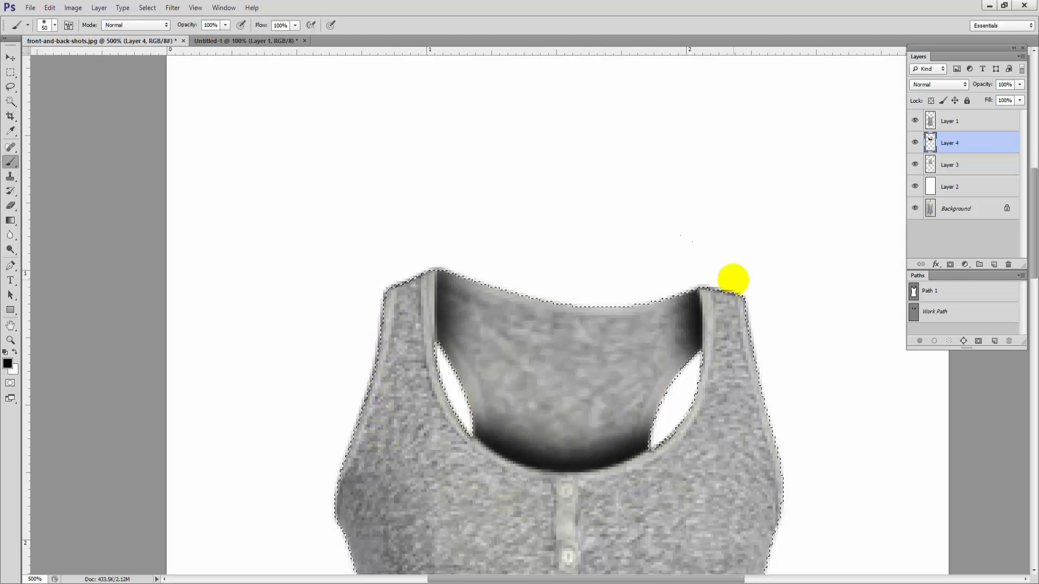
{"action": "key", "text": "ctrl+d"}
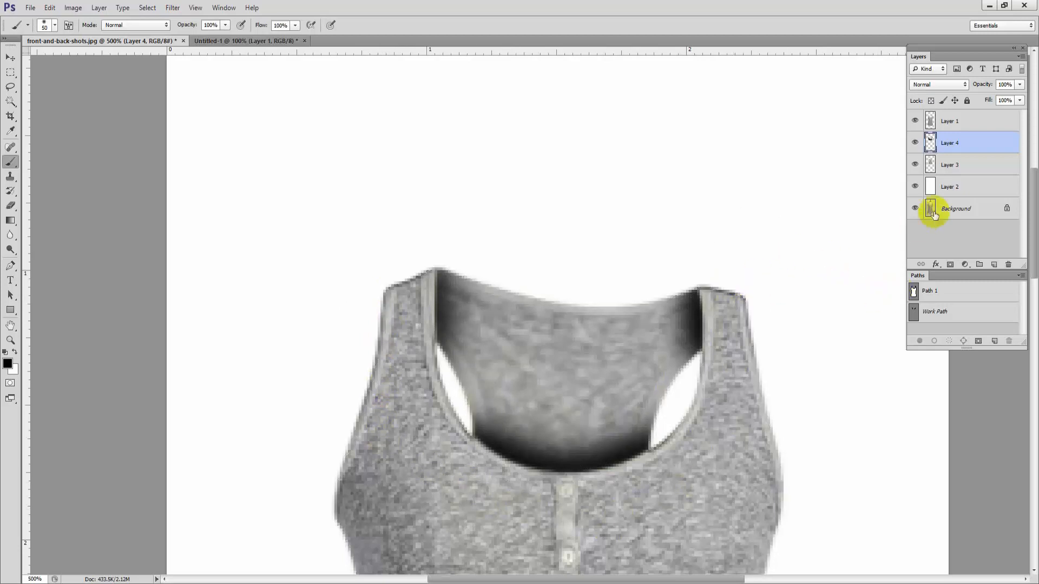
- Blend the shadow layer with Multiply at 19% opacity and compare the garment with and without it
{"action": "left_click", "coordinate": [947, 85]}
{"action": "left_click", "coordinate": [927, 133]}
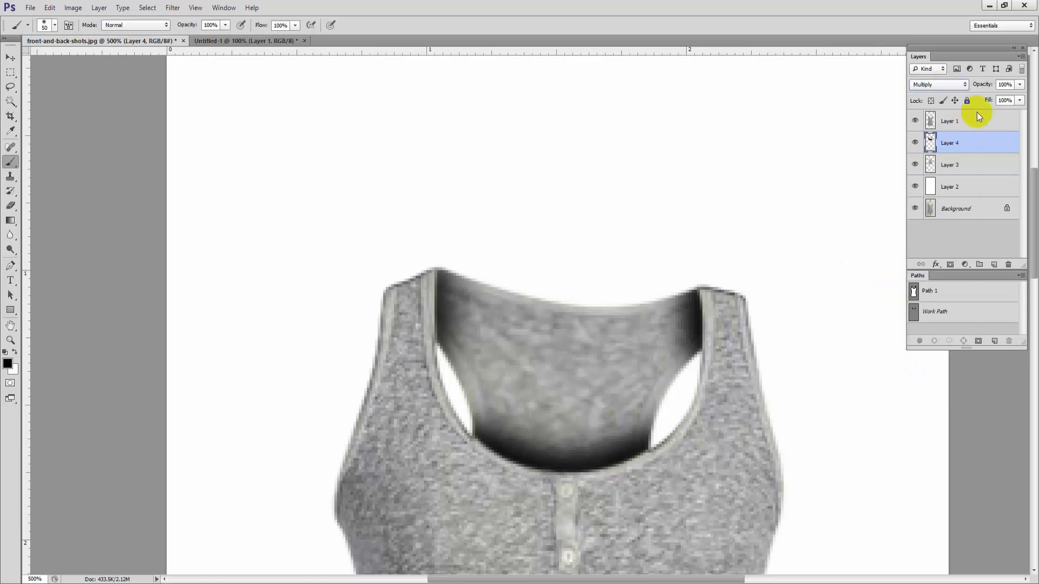
{"action": "left_click_drag", "start_coordinate": [984, 86], "coordinate": [942, 88]}
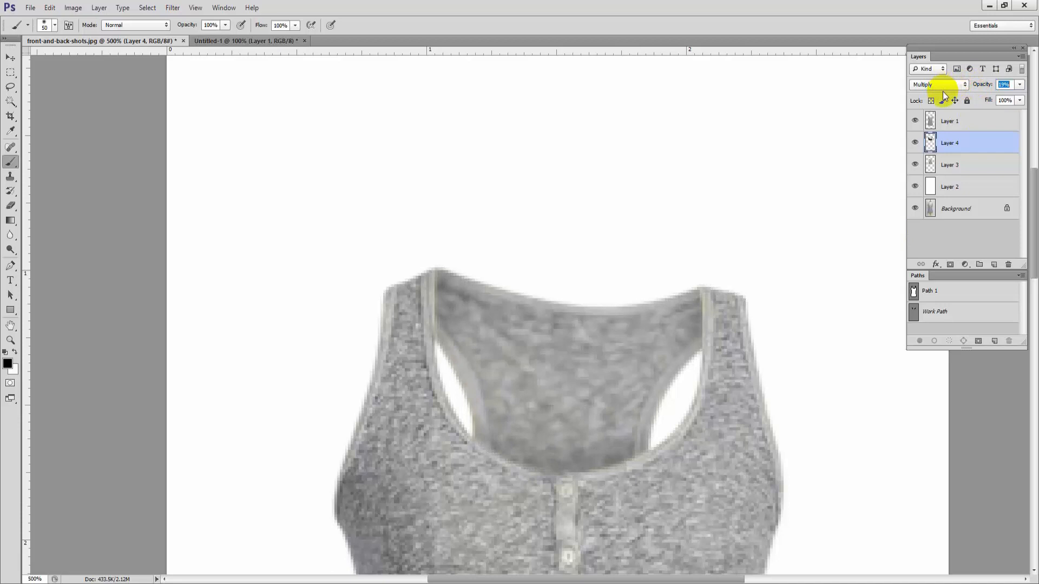
{"action": "left_click", "coordinate": [914, 142]}
{"action": "left_click", "coordinate": [914, 141]}
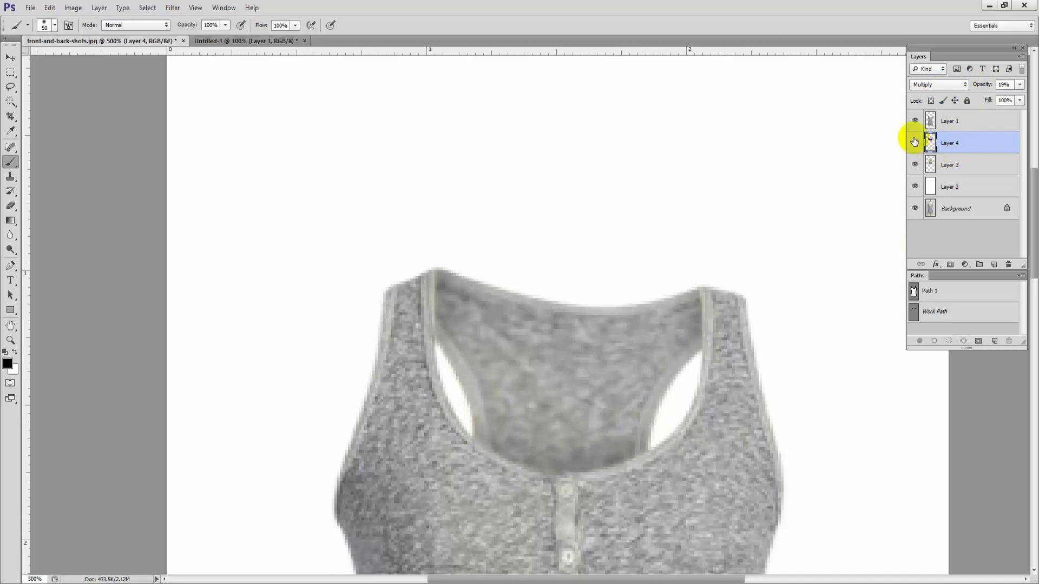
{"action": "left_click", "coordinate": [914, 142]}
{"action": "left_click", "coordinate": [914, 141]}
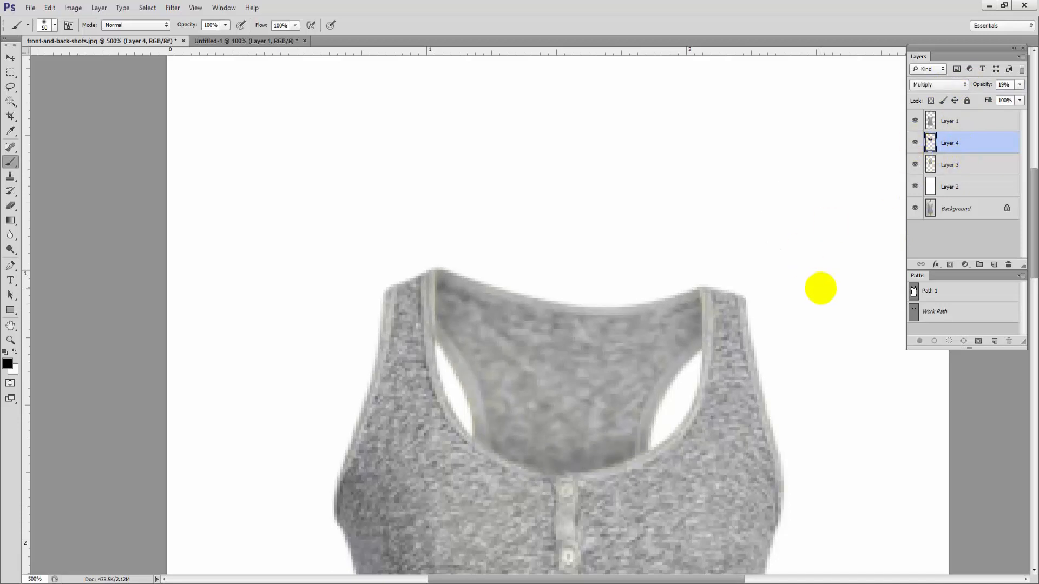
- Switch to the Eraser and set its soft brush size to 12 px
{"action": "key", "text": "e"}
{"action": "key", "text": "alt+e"}
{"action": "left_click", "coordinate": [939, 149]}
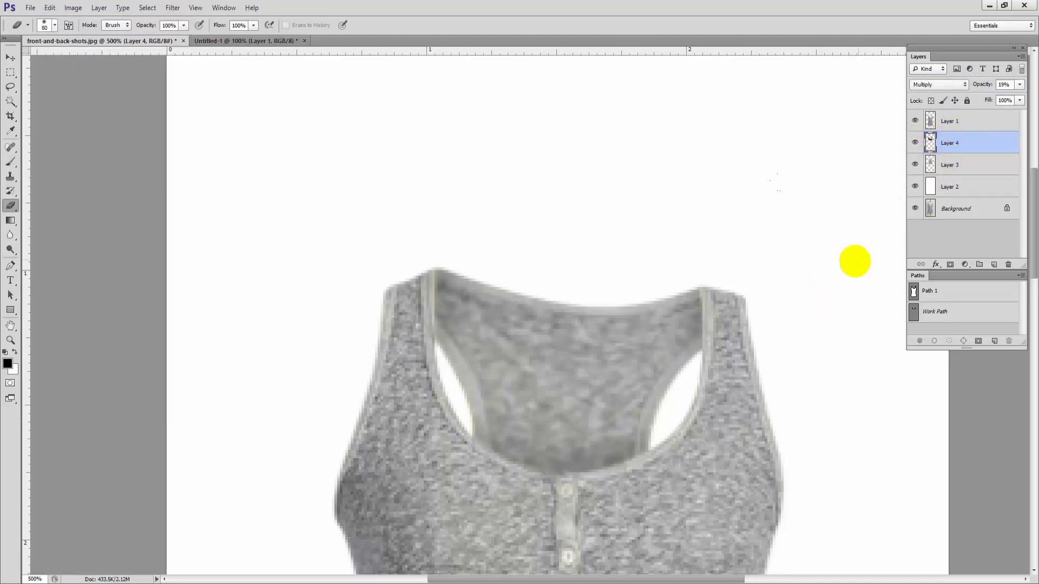
{"action": "key", "text": "alt+e"}
{"action": "left_click", "coordinate": [933, 143]}
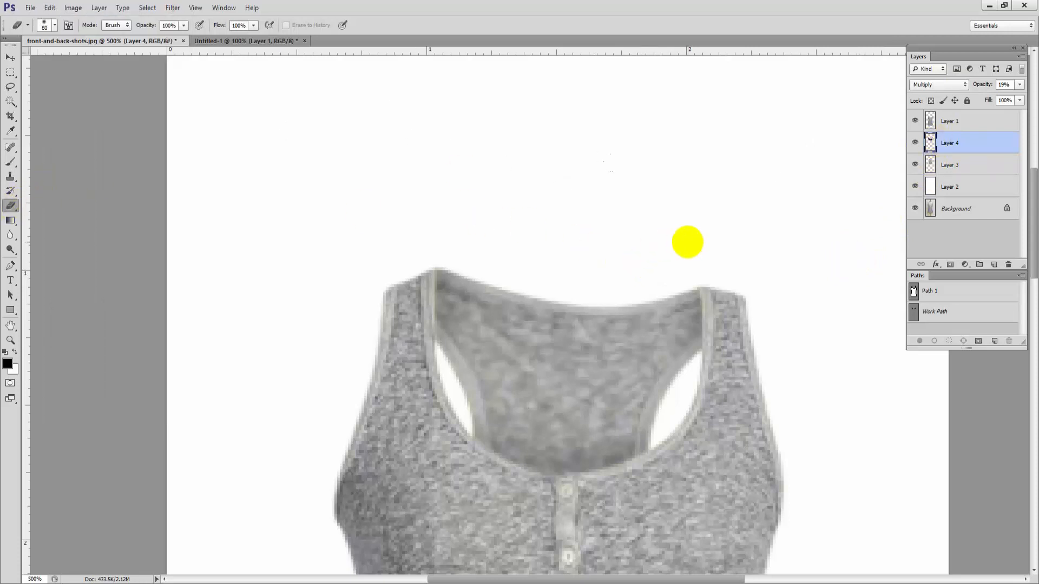
{"action": "right_click", "coordinate": [626, 233]}
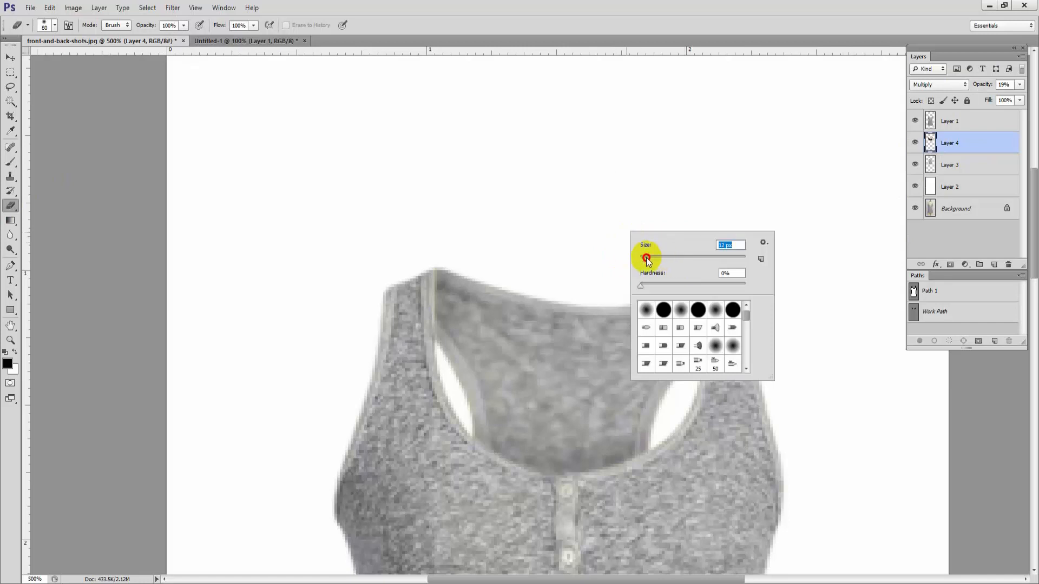
{"action": "left_click", "coordinate": [570, 243]}
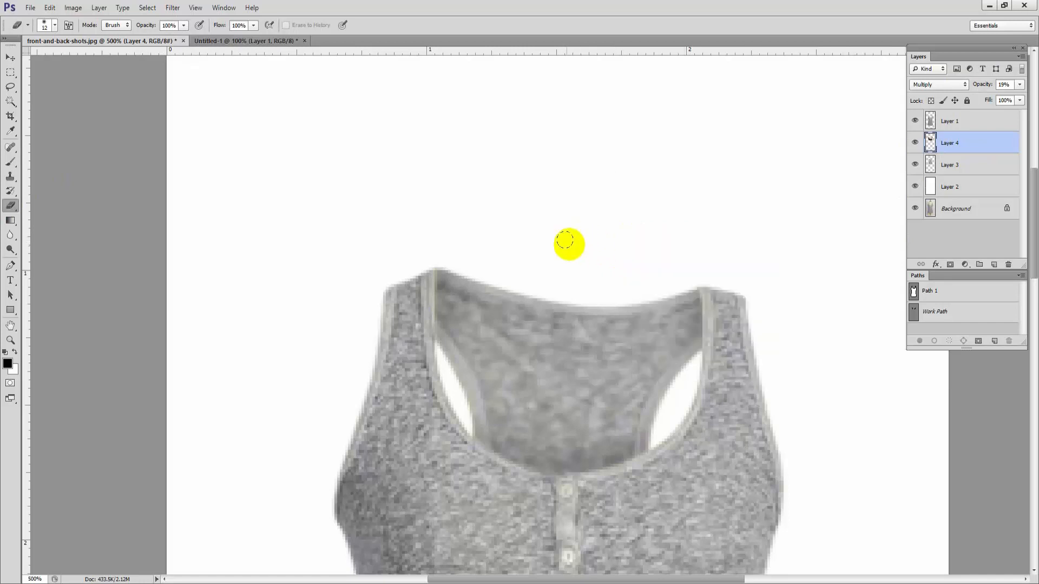
- On Layer 1, erase with the 12 px soft Eraser at the inner upper corners of both shoulder straps
{"action": "left_click", "coordinate": [938, 123]}
{"action": "key", "text": "b"}
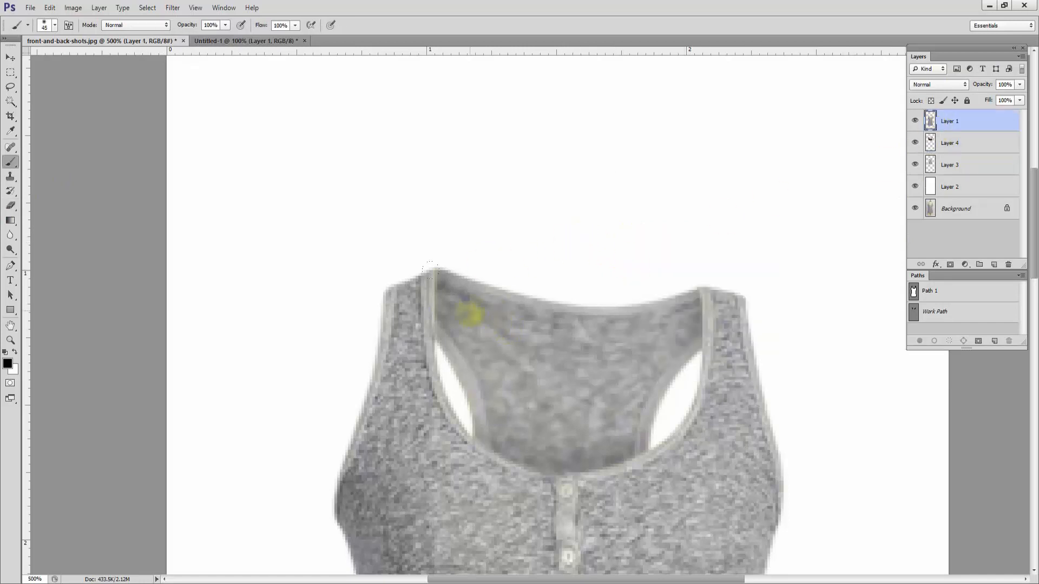
{"action": "right_click", "coordinate": [479, 302]}
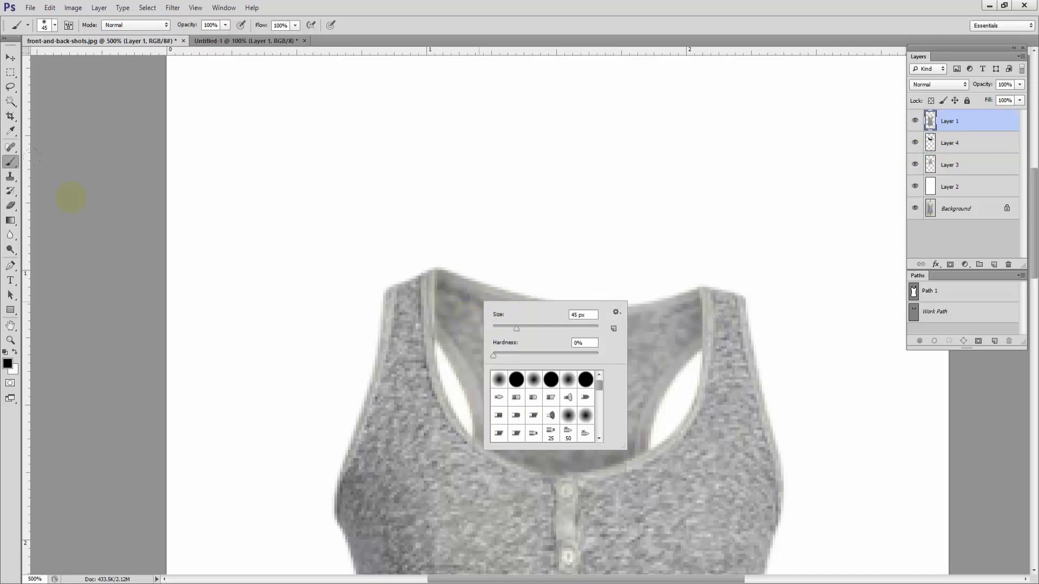
{"action": "left_click", "coordinate": [9, 206]}
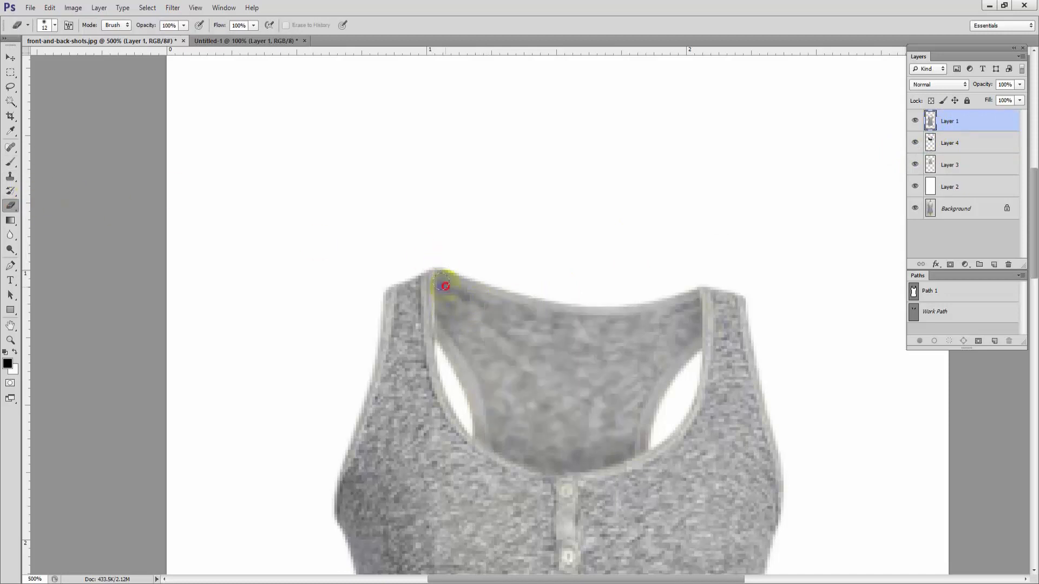
{"action": "mouse_move", "coordinate": [441, 282]}
{"action": "left_mouse_down"}
{"action": "mouse_move", "coordinate": [442, 264]}
{"action": "mouse_move", "coordinate": [442, 306]}
{"action": "mouse_move", "coordinate": [447, 266]}
{"action": "mouse_move", "coordinate": [443, 282]}
{"action": "left_mouse_up"}
{"action": "mouse_move", "coordinate": [672, 306]}
{"action": "left_mouse_down"}
{"action": "mouse_move", "coordinate": [684, 287]}
{"action": "mouse_move", "coordinate": [680, 326]}
{"action": "mouse_move", "coordinate": [683, 281]}
{"action": "mouse_move", "coordinate": [688, 299]}
{"action": "left_mouse_up"}
- Compare the whole ghost mannequin image at 100% with the original Background photo
{"action": "left_click", "coordinate": [597, 332], "text": "alt"}
{"action": "left_click", "coordinate": [597, 332], "text": "alt"}
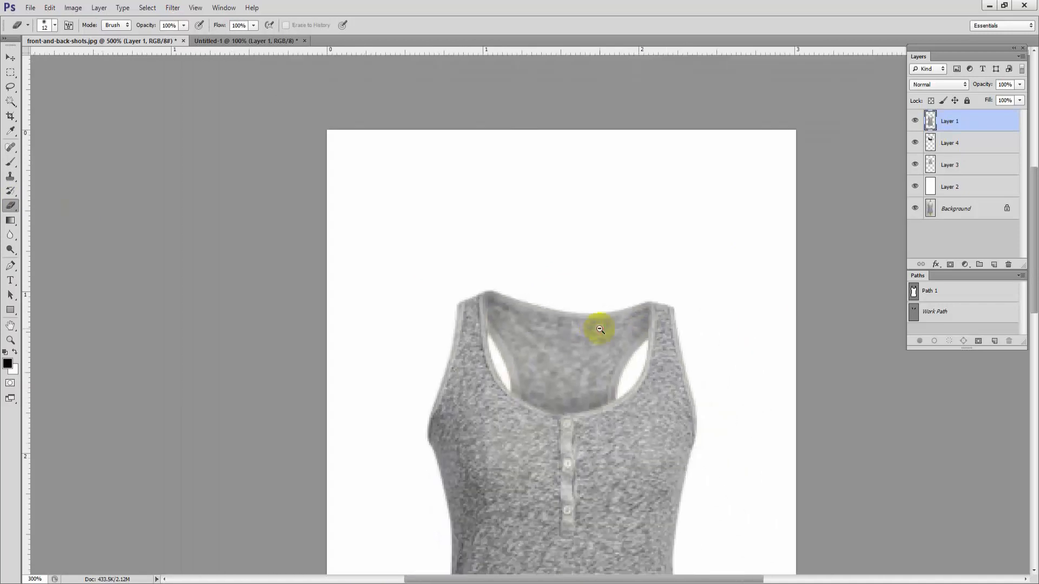
{"action": "left_click", "coordinate": [597, 332], "text": "alt"}
{"action": "left_click", "coordinate": [597, 332], "text": "alt"}
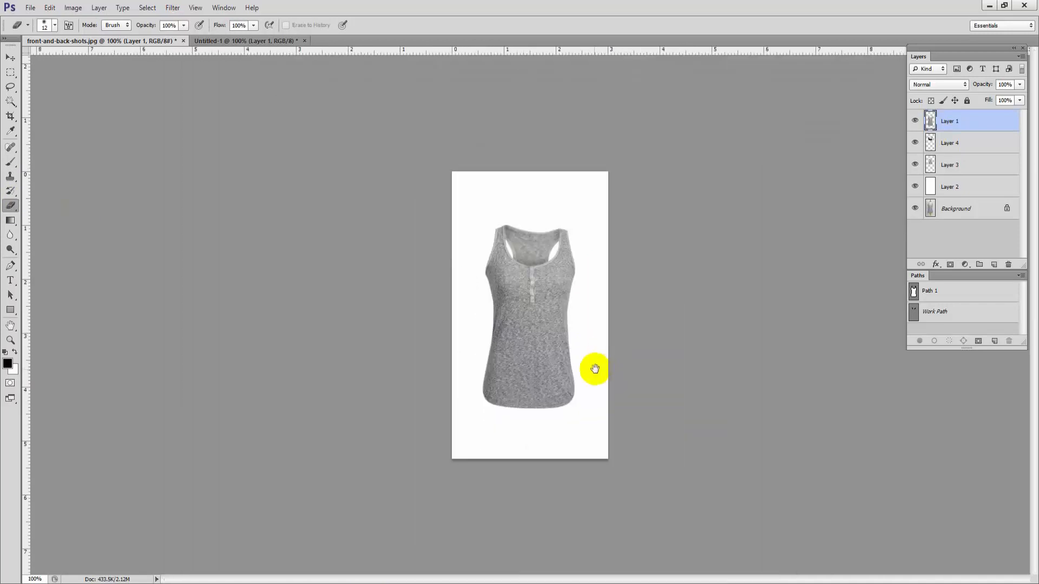
{"action": "left_click", "coordinate": [915, 210], "text": "alt"}
{"action": "left_click", "coordinate": [916, 209], "text": "alt"}
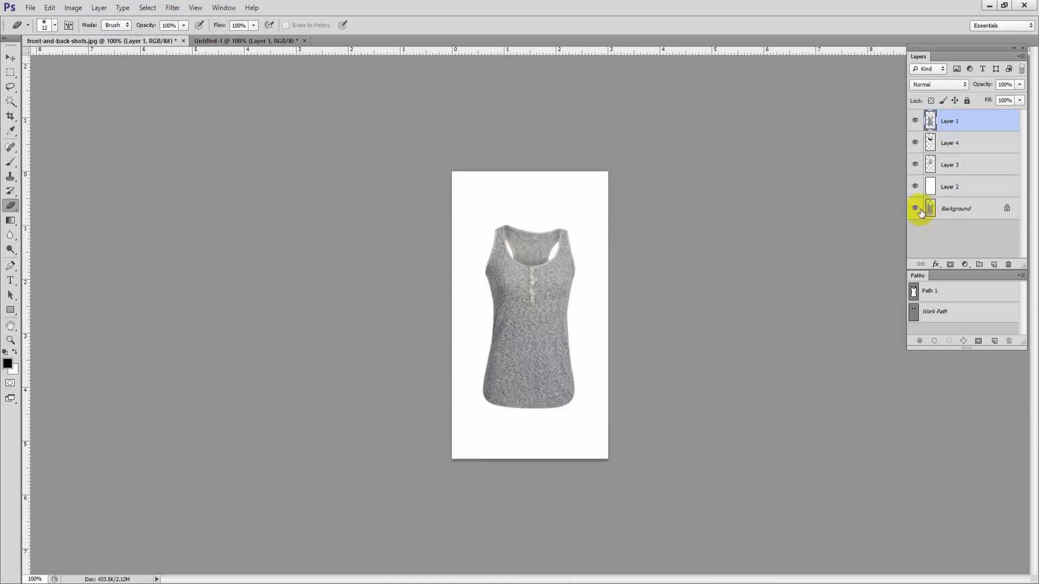
{"action": "left_click", "coordinate": [916, 210], "text": "alt"}
{"action": "left_click", "coordinate": [915, 210], "text": "alt"}
- Group Layer 1, Layer 4, Layer 3 and Layer 2, and compare the group with the original Background photo
{"action": "left_click", "coordinate": [951, 165], "text": "shift"}
{"action": "left_click", "coordinate": [960, 191], "text": "shift"}
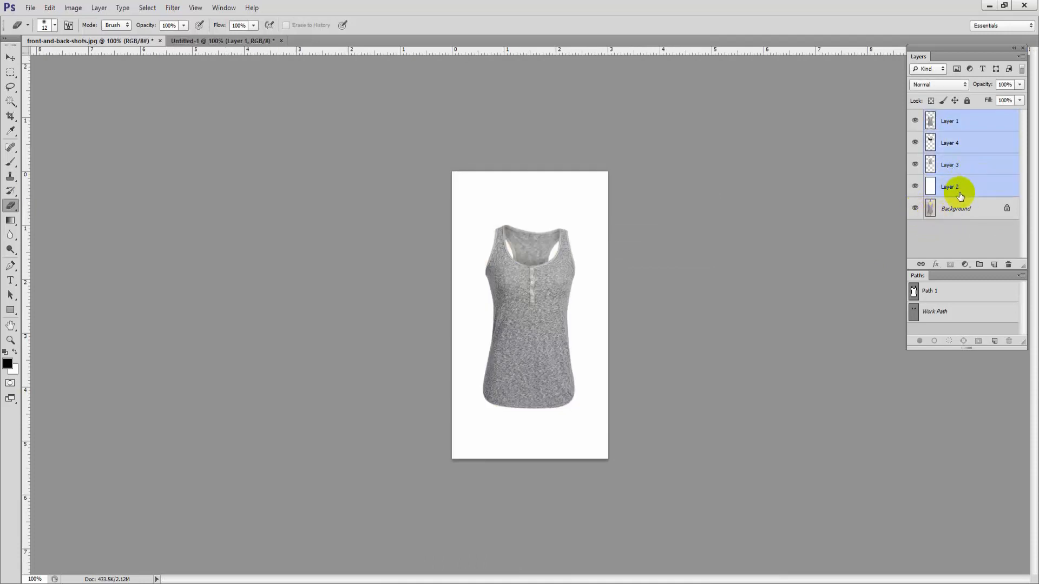
{"action": "key", "text": "ctrl+g"}
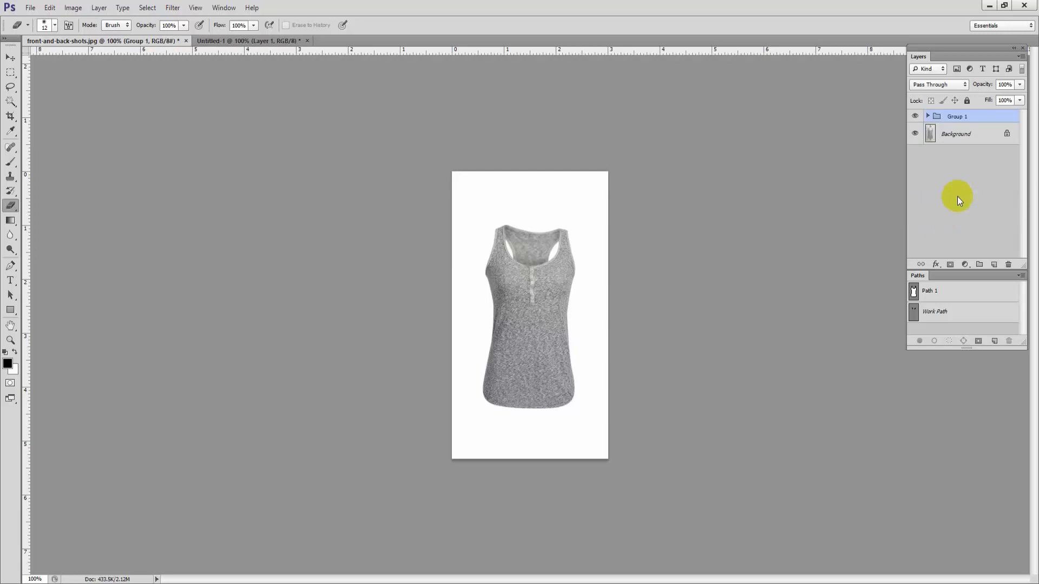
{"action": "left_click", "coordinate": [915, 133], "text": "alt"}
{"action": "left_click", "coordinate": [914, 133], "text": "alt"}
{"action": "left_click", "coordinate": [915, 134], "text": "alt"}
{"action": "left_click", "coordinate": [915, 133], "text": "alt"}
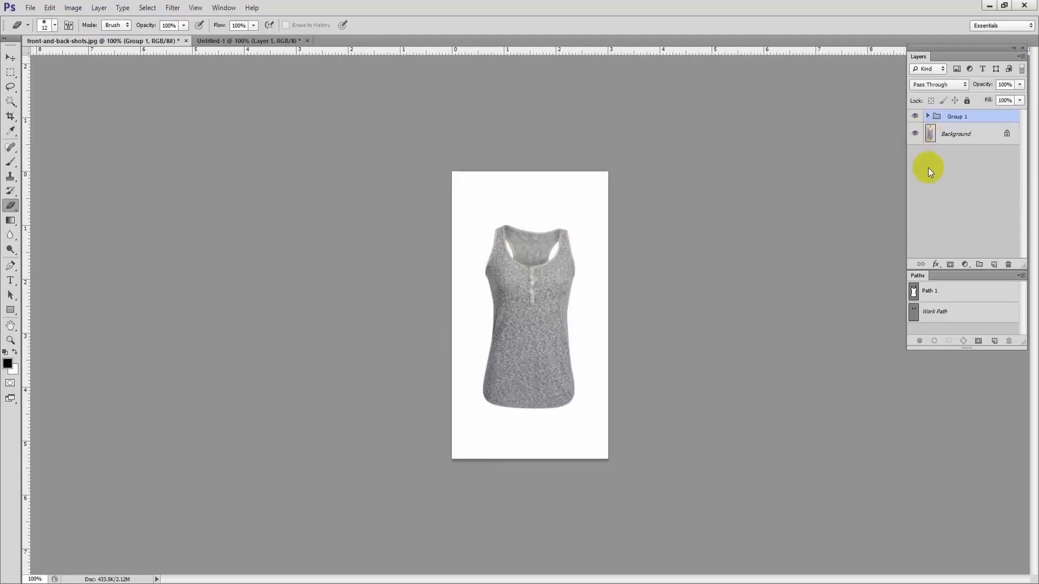